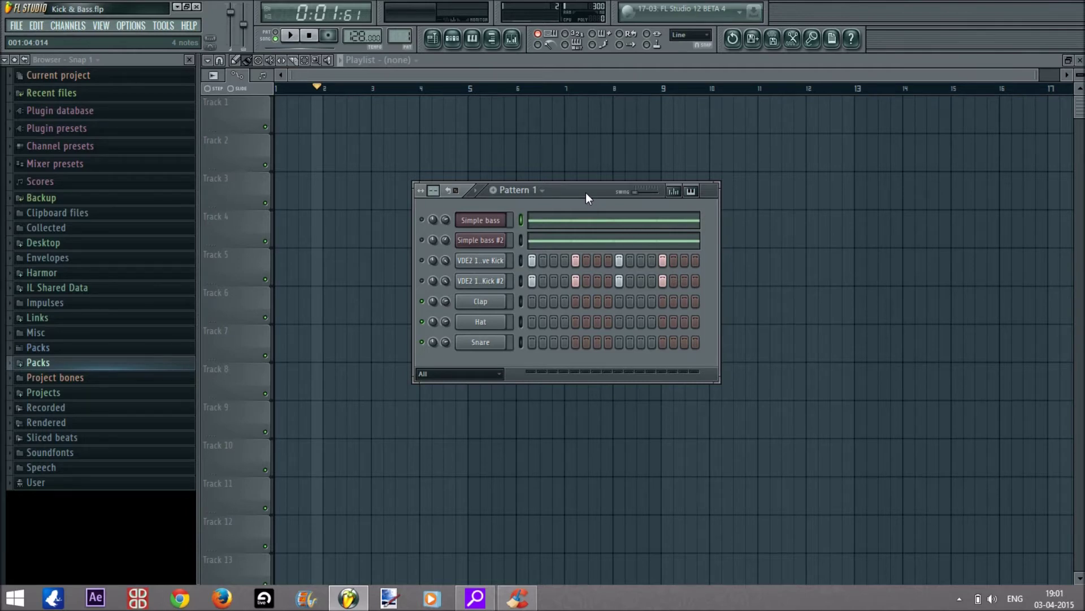
pyautogui.press('F6')
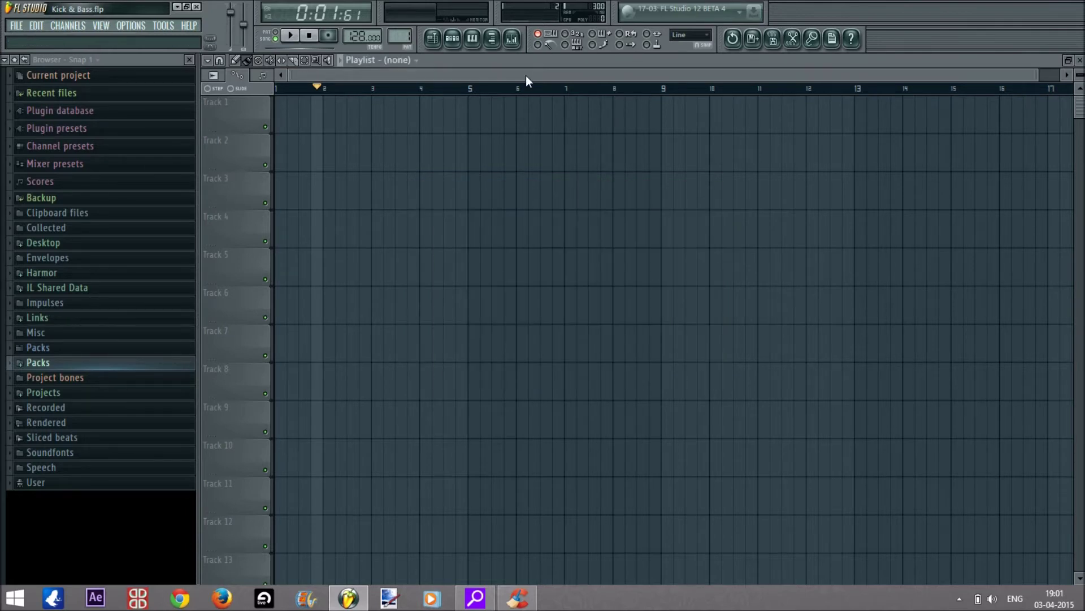
pyautogui.click(453, 38)
pyautogui.click(434, 39)
pyautogui.click(453, 38)
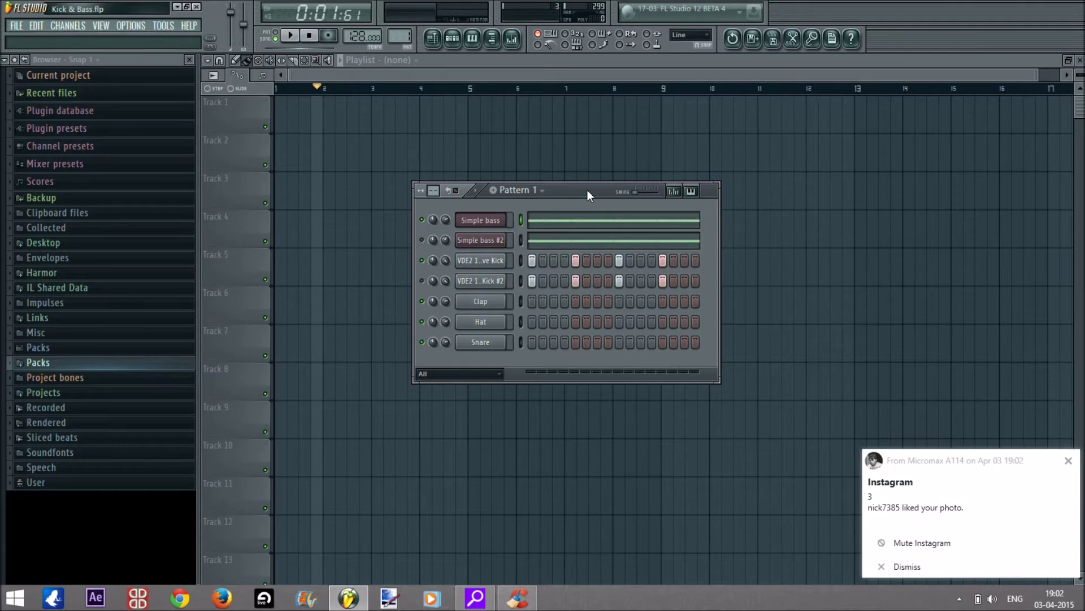
pyautogui.click(1069, 460)
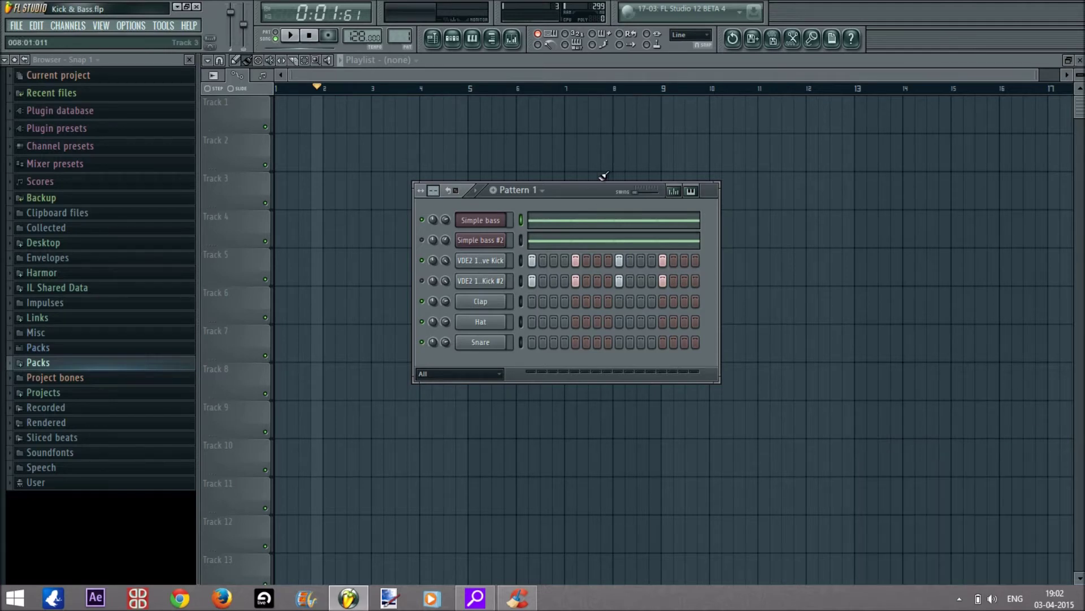
pyautogui.click(422, 220)
pyautogui.click(421, 239)
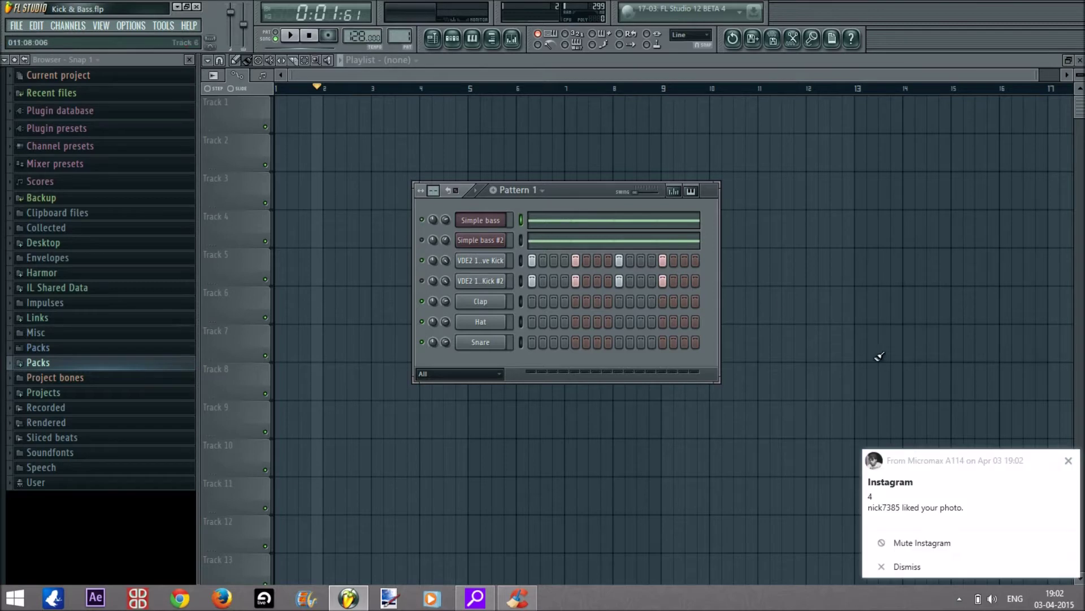
pyautogui.click(1068, 461)
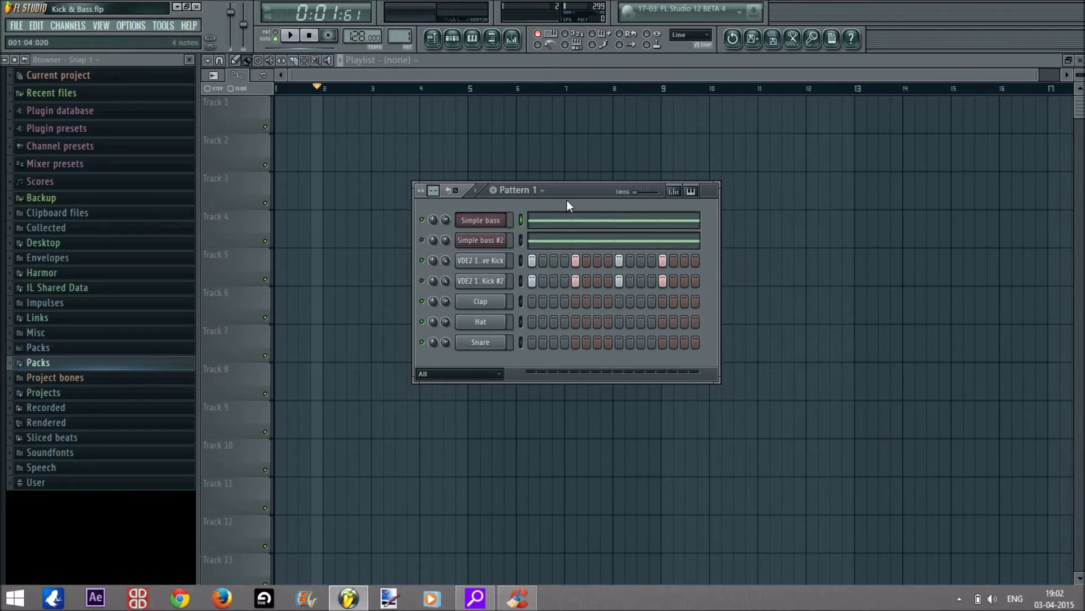
# Raise the system volume to 78
pyautogui.press('XF86AudioRaiseVolume')
pyautogui.press('XF86AudioRaiseVolume')
pyautogui.press('XF86AudioRaiseVolume')
pyautogui.press('XF86AudioRaiseVolume')
pyautogui.press('XF86AudioRaiseVolume')
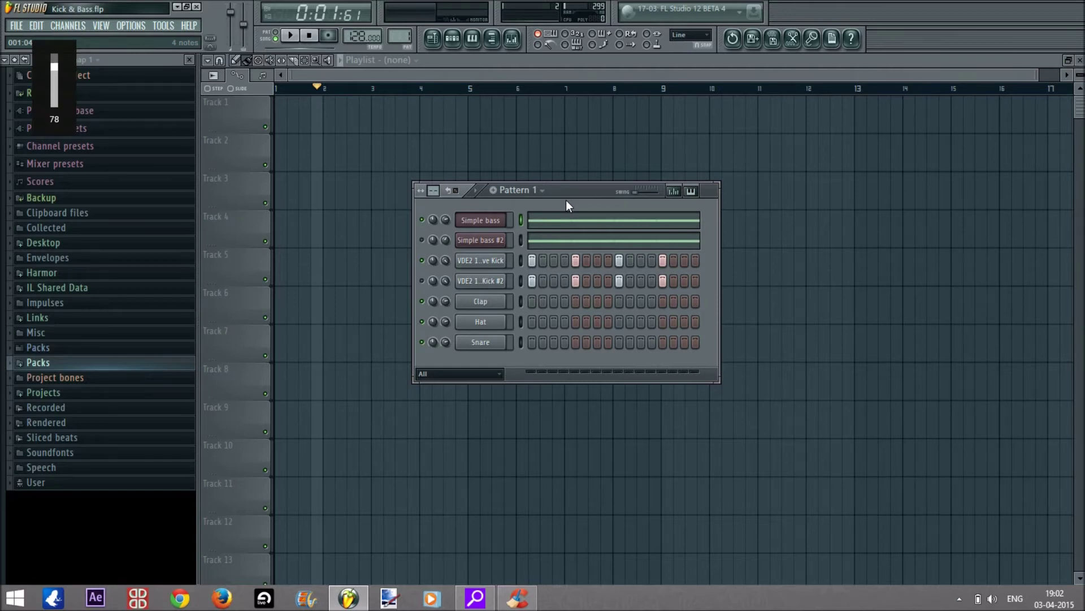
# Play Pattern 1 to hear the Simple bass and first VDE2 kick together, then stop playback
pyautogui.press('space')
pyautogui.click(289, 36)
pyautogui.click(289, 36)
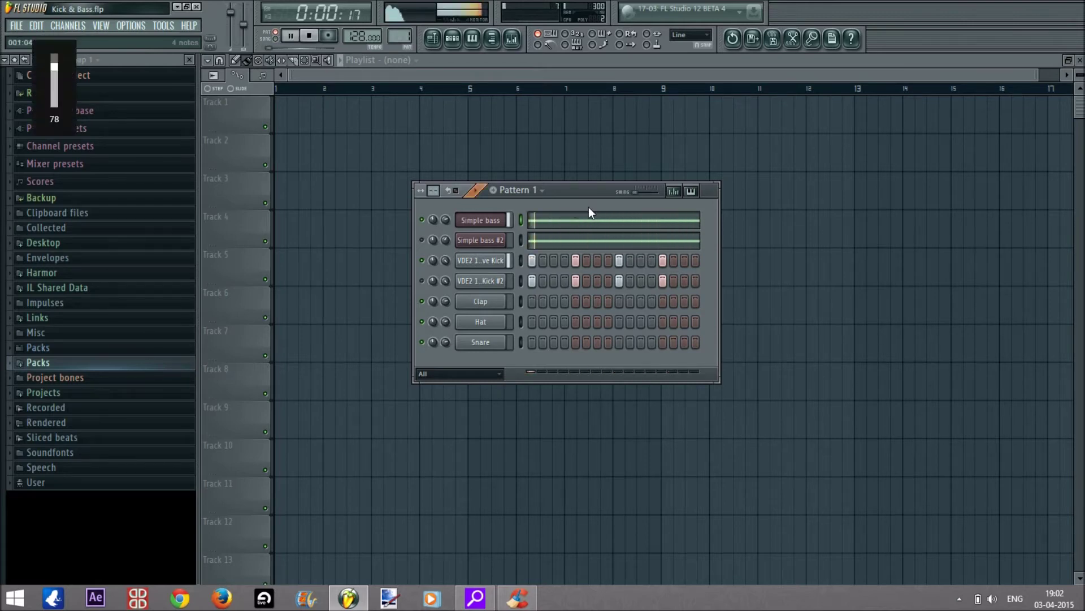
pyautogui.press('space')
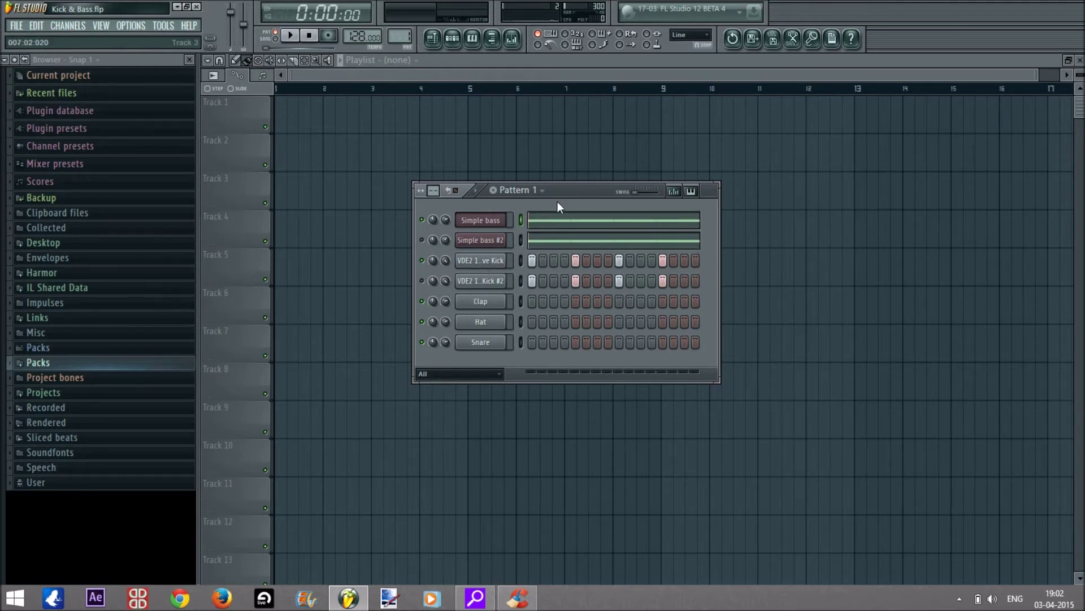
# Mute the first VDE2 kick channel and open Gross Beat on Simple bass #2's mixer track
pyautogui.click(422, 261)
pyautogui.click(470, 243)
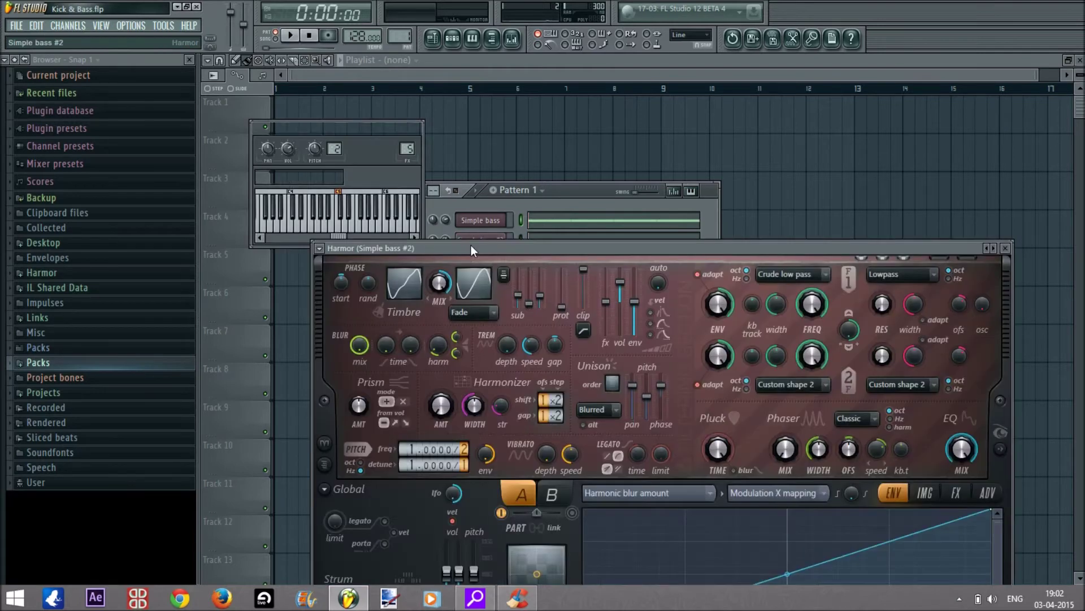
pyautogui.click(512, 38)
pyautogui.click(1003, 220)
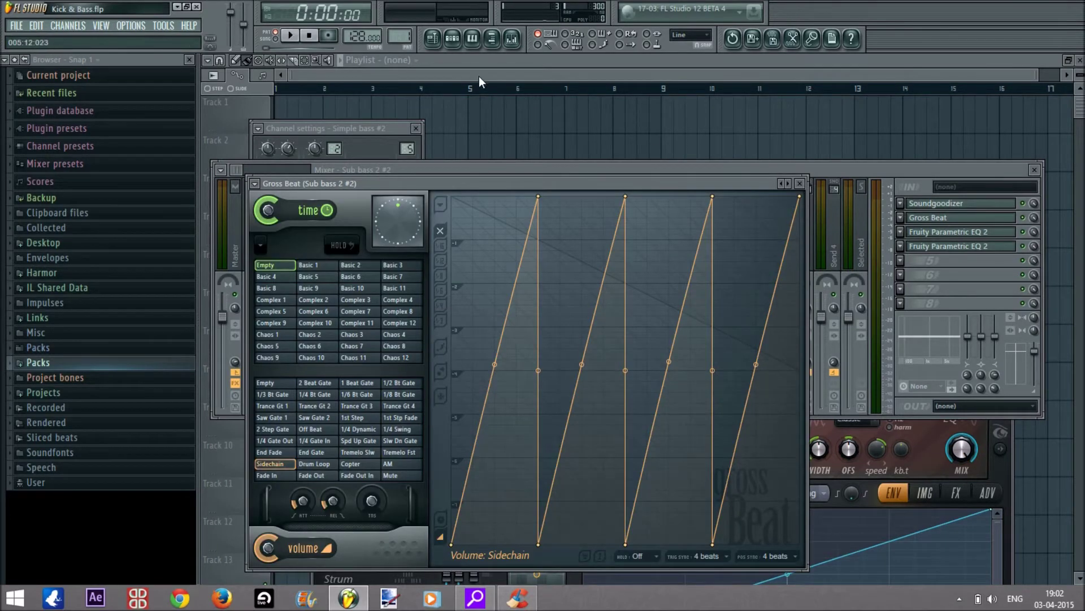
# Open the channel settings of the VDE2 Kick #2 sample and bring the step sequencer back in front
pyautogui.click(452, 38)
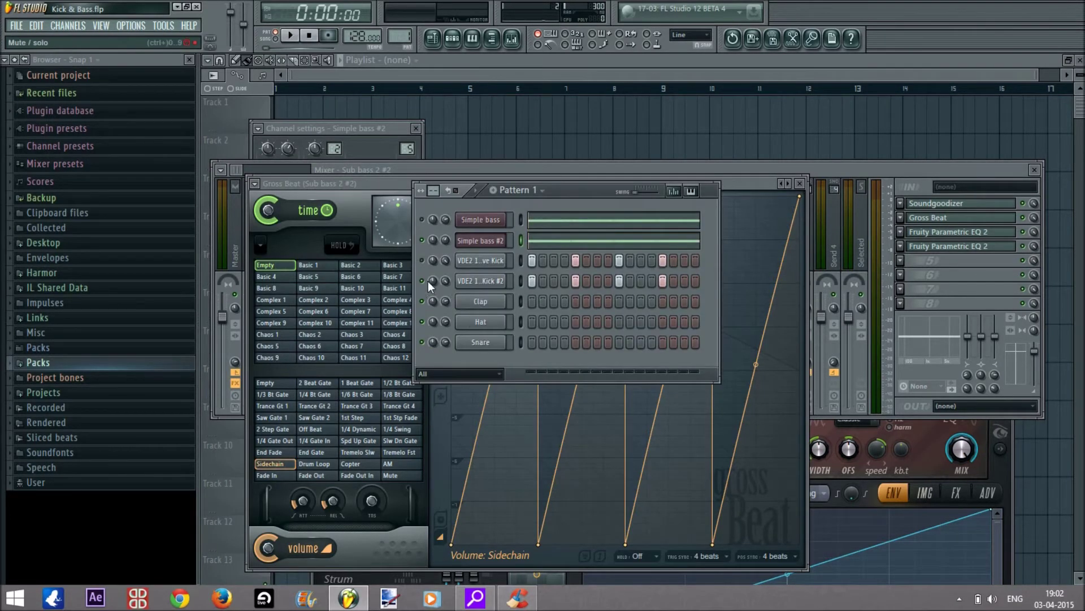
pyautogui.click(493, 282)
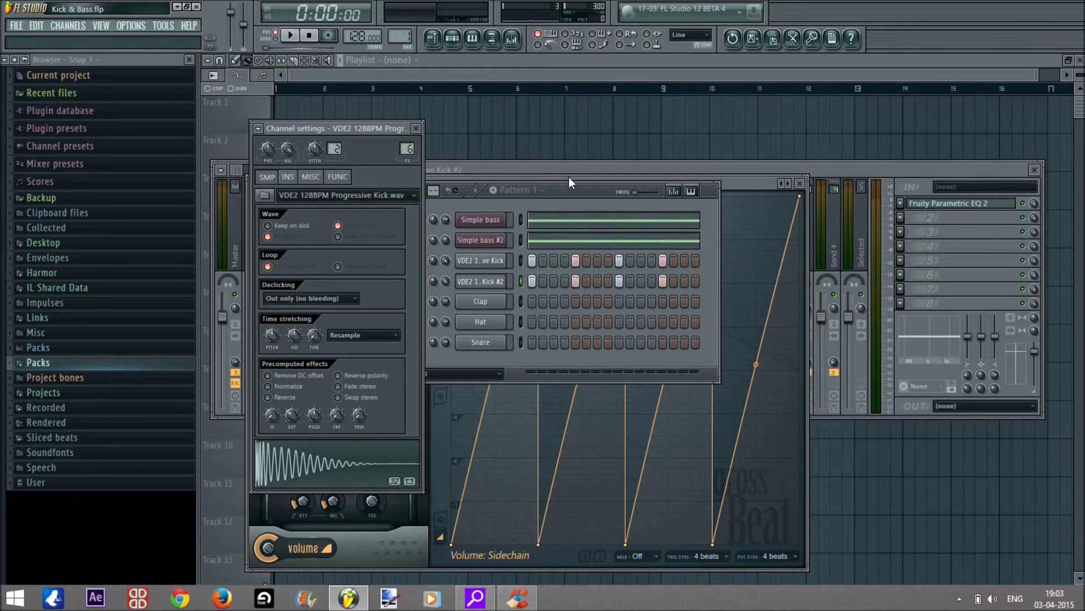
pyautogui.click(572, 199)
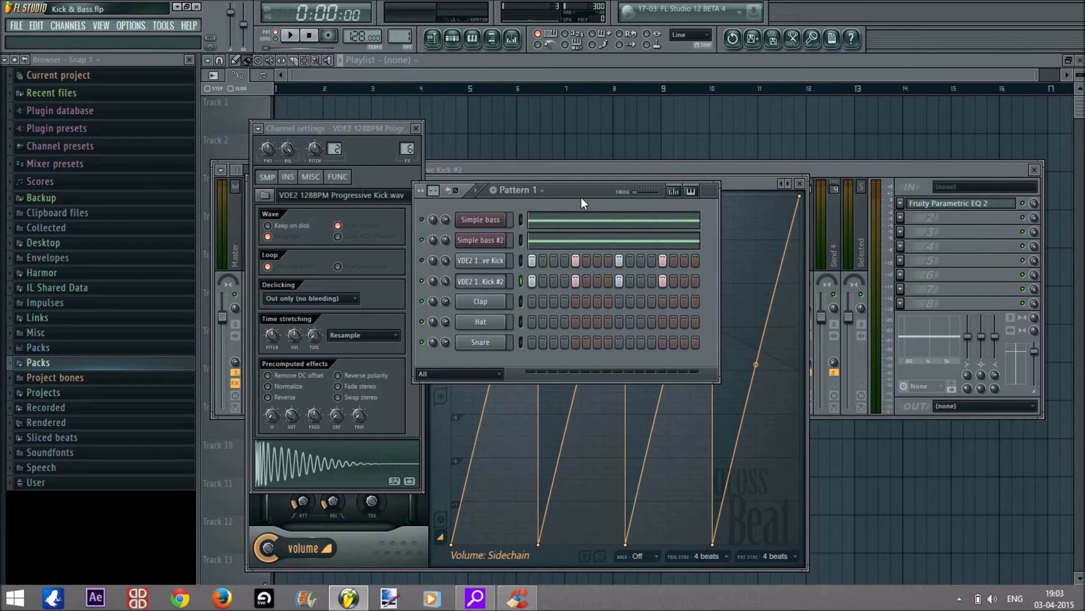
# Send the VDE2 Kick #2 steps to the piano roll and transpose all notes up to C#5
pyautogui.rightClick(474, 291)
pyautogui.click(478, 289)
pyautogui.rightClick(489, 279)
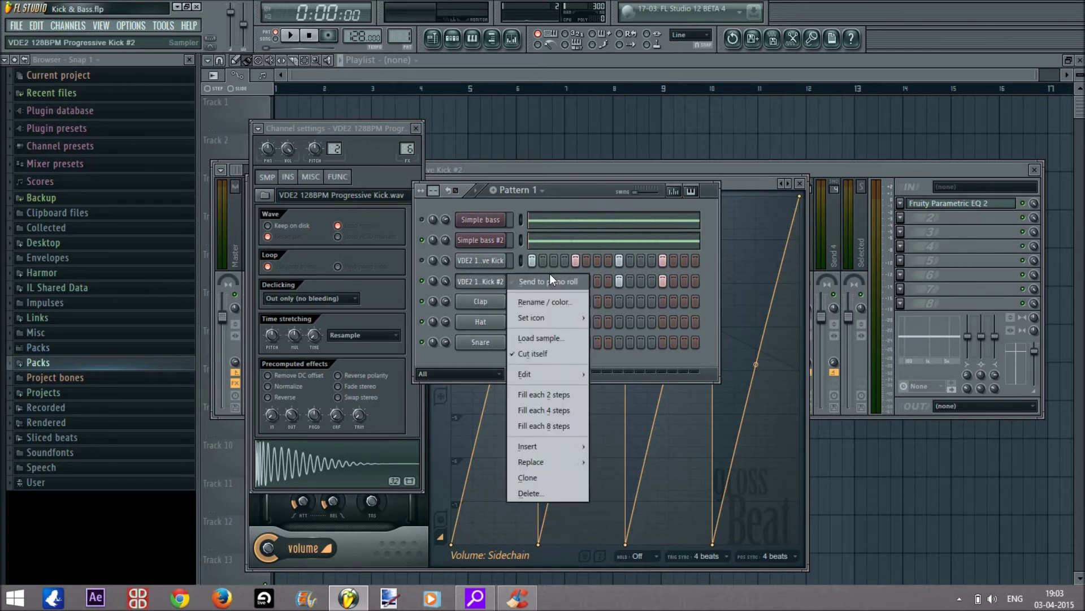
pyautogui.click(534, 281)
pyautogui.hotkey('ctrl', 'a')
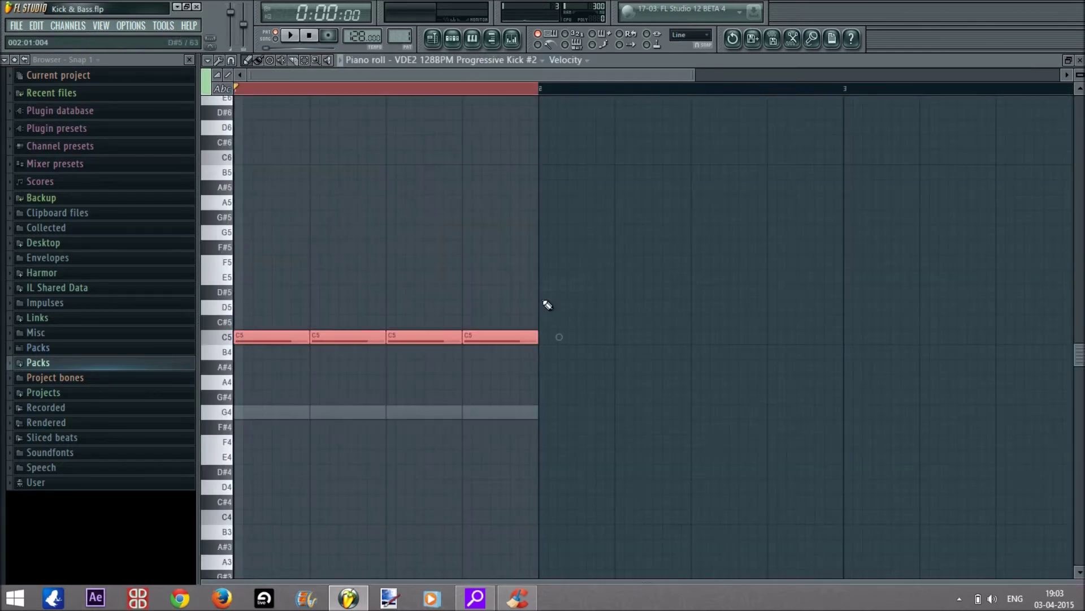
pyautogui.moveTo(290, 334); pyautogui.dragTo(286, 321)
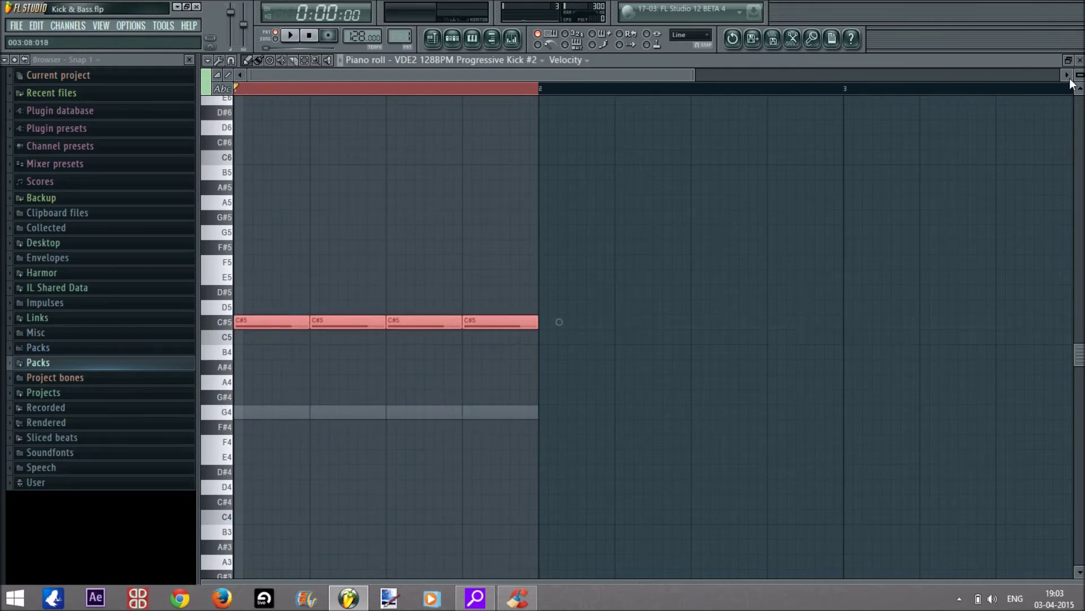
pyautogui.click(1080, 60)
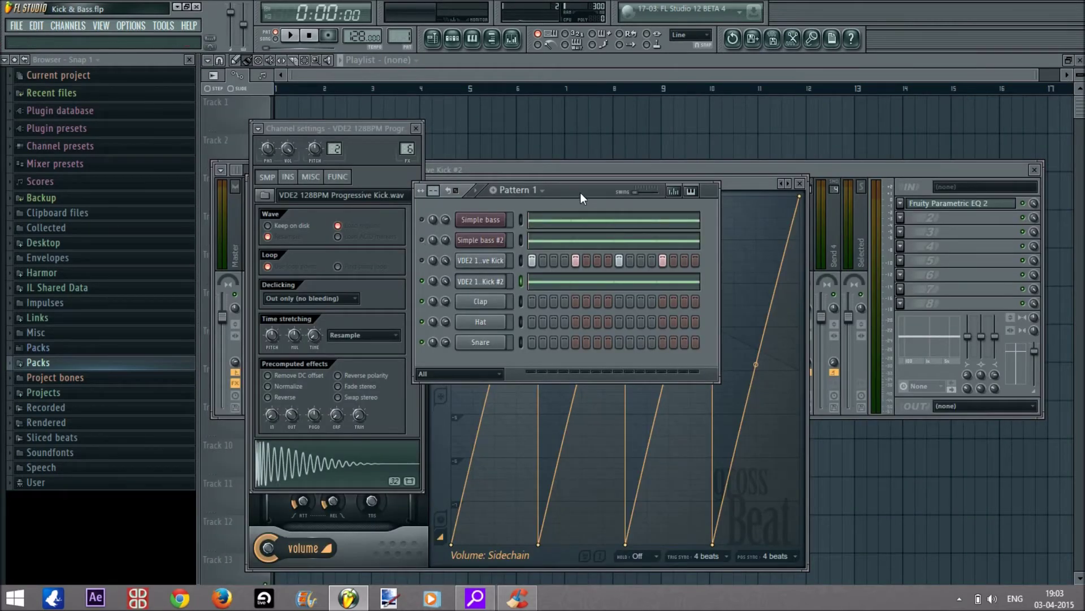
# Audition the pattern and try shifting all VDE2 Kick #2 notes to a lower pitch in the piano roll
pyautogui.press('space')
pyautogui.click(577, 286)
pyautogui.hotkey('ctrl', 'a')
pyautogui.moveTo(261, 338); pyautogui.dragTo(261, 367)
pyautogui.press('space')
# Fill the VDE2 Kick #2 channel with a hit every 4 steps
pyautogui.rightClick(504, 277)
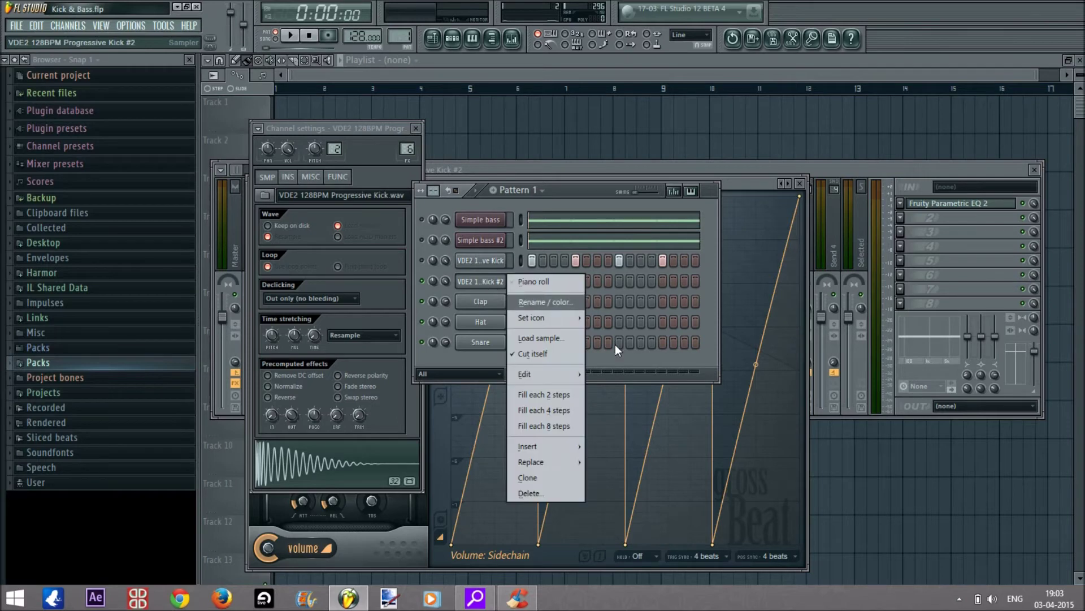
pyautogui.click(567, 409)
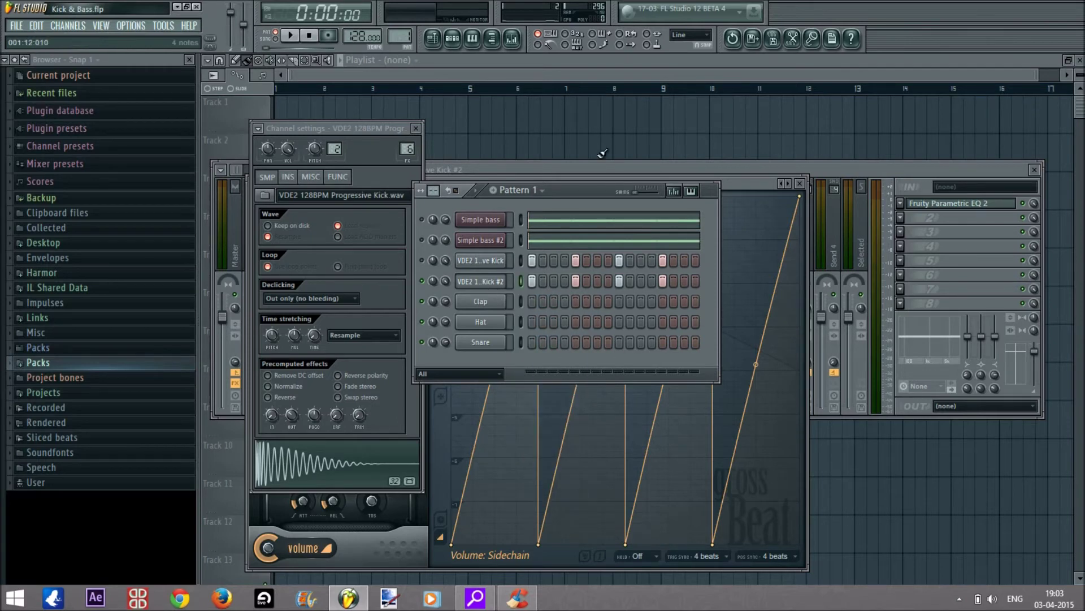
# Open the Harmor synth of Simple bass #2 and show the effects chain on its mixer track
pyautogui.click(481, 240)
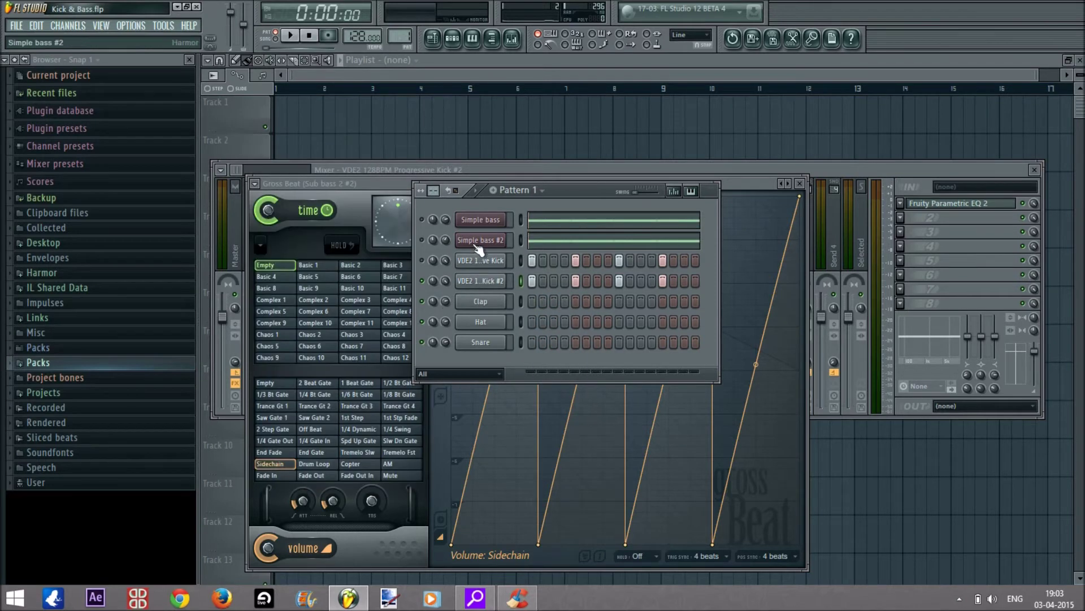
pyautogui.click(583, 189)
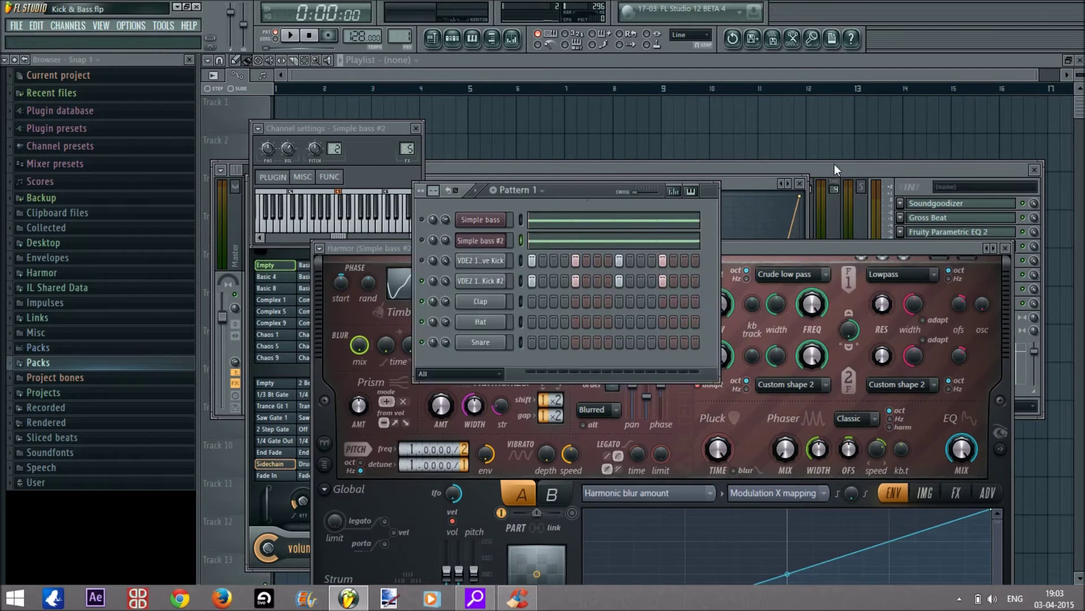
pyautogui.click(862, 170)
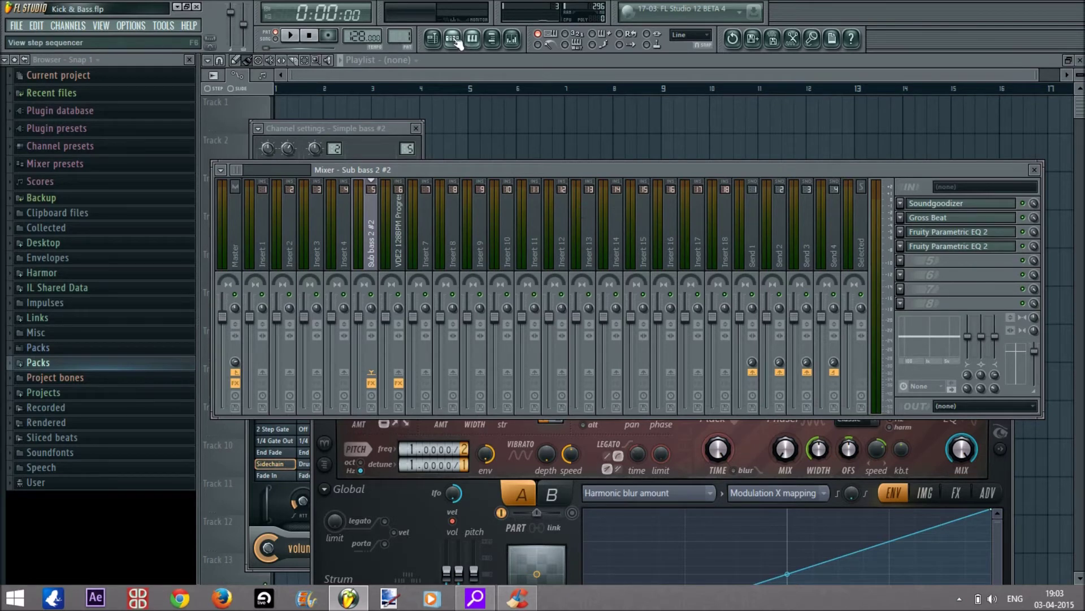
pyautogui.click(472, 38)
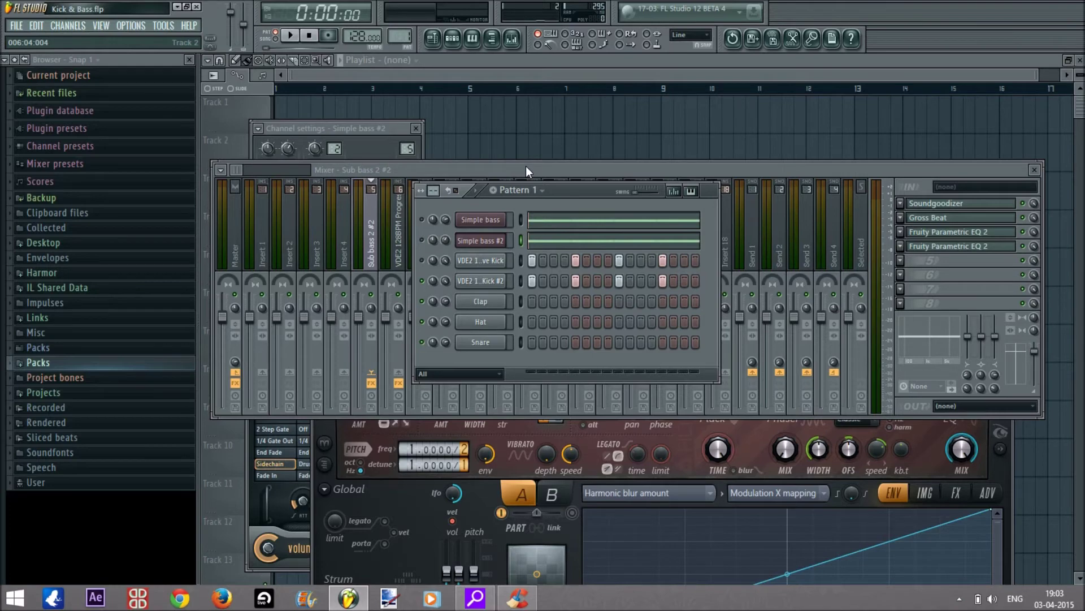
pyautogui.click(521, 172)
pyautogui.click(456, 37)
pyautogui.click(475, 242)
pyautogui.click(482, 242)
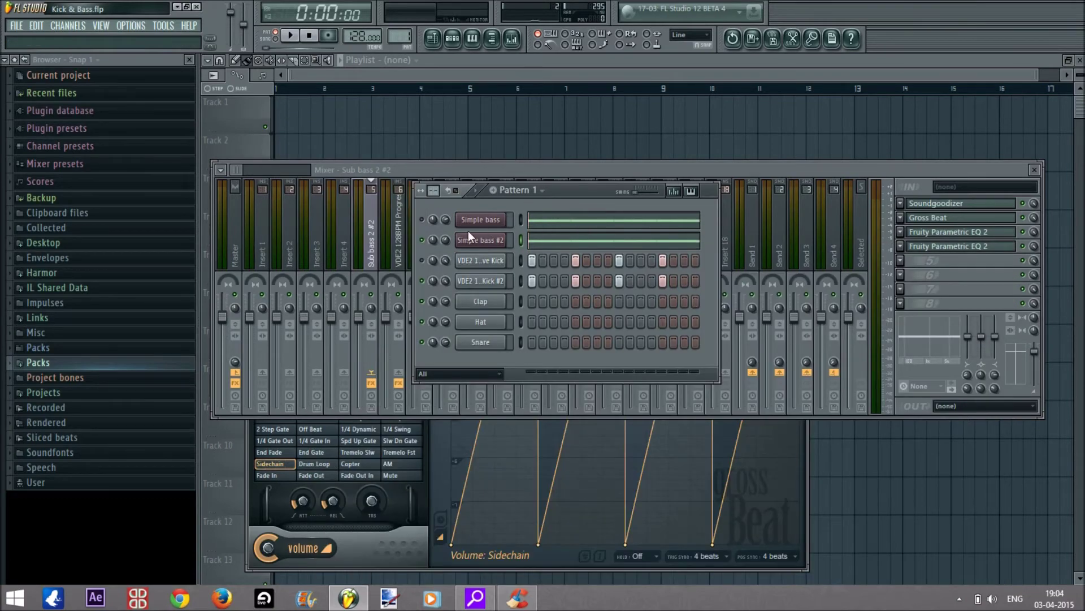
pyautogui.moveTo(446, 240); pyautogui.dragTo(446, 250)
pyautogui.click(487, 238)
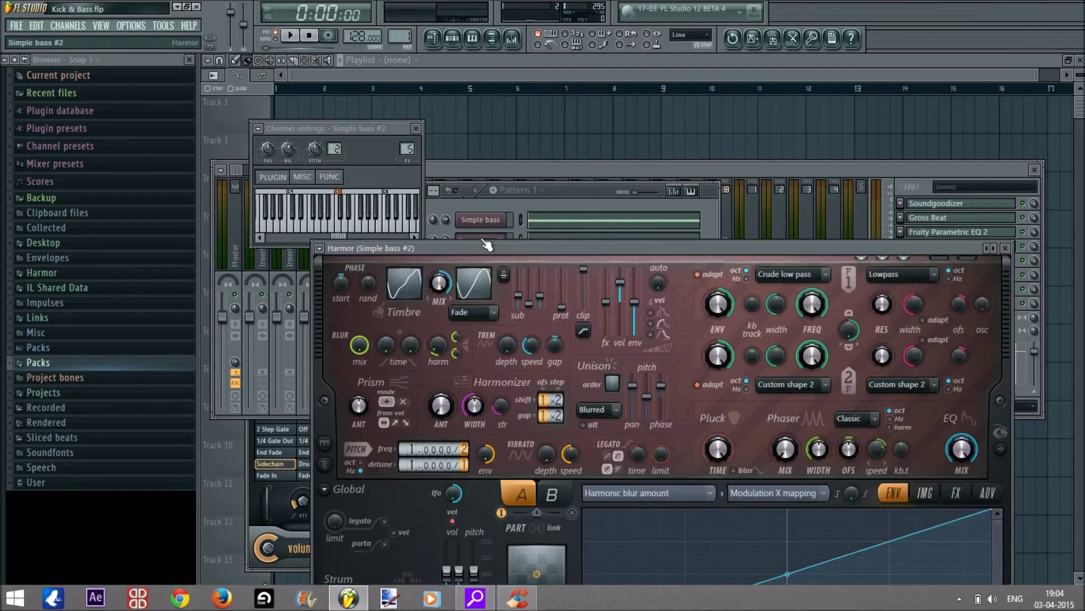
pyautogui.click(531, 168)
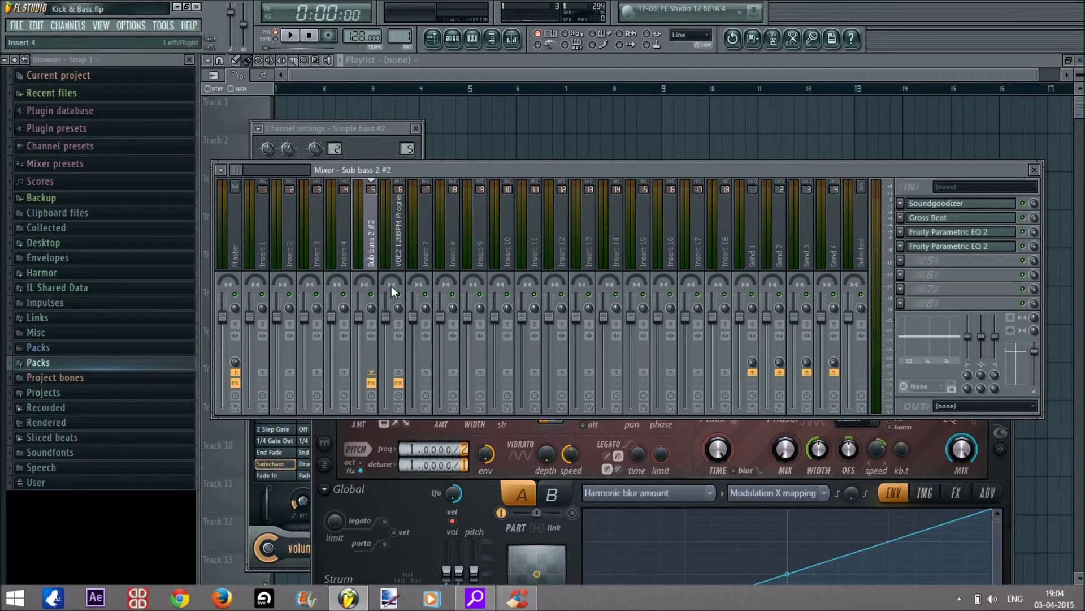
# Open Soundgoodizer and the first Fruity Parametric EQ 2 on the Sub bass 2 #2 track and view the EQ's presets
pyautogui.click(955, 208)
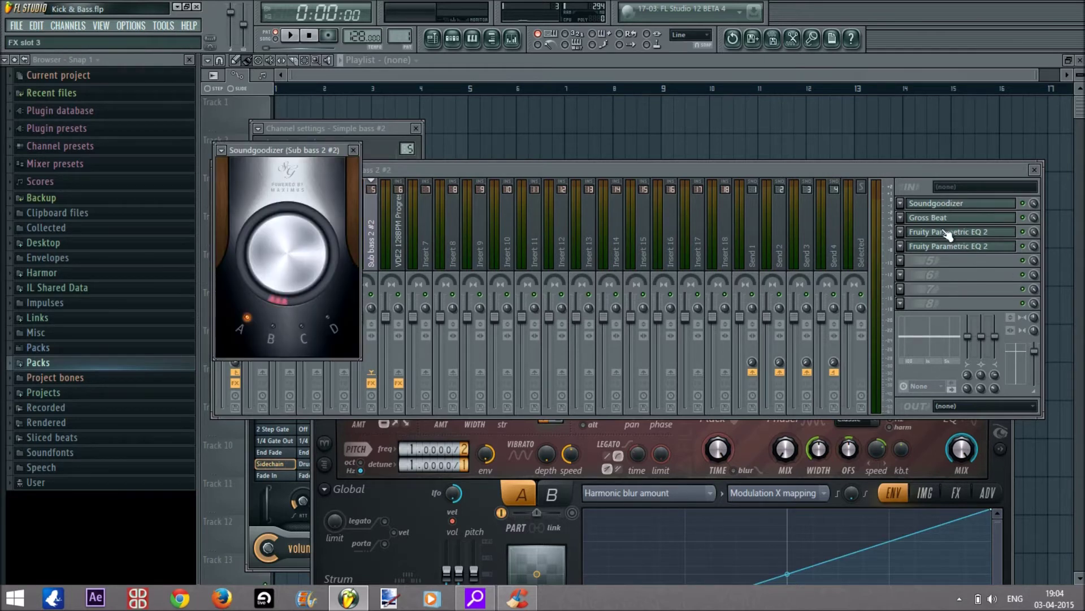
pyautogui.click(948, 233)
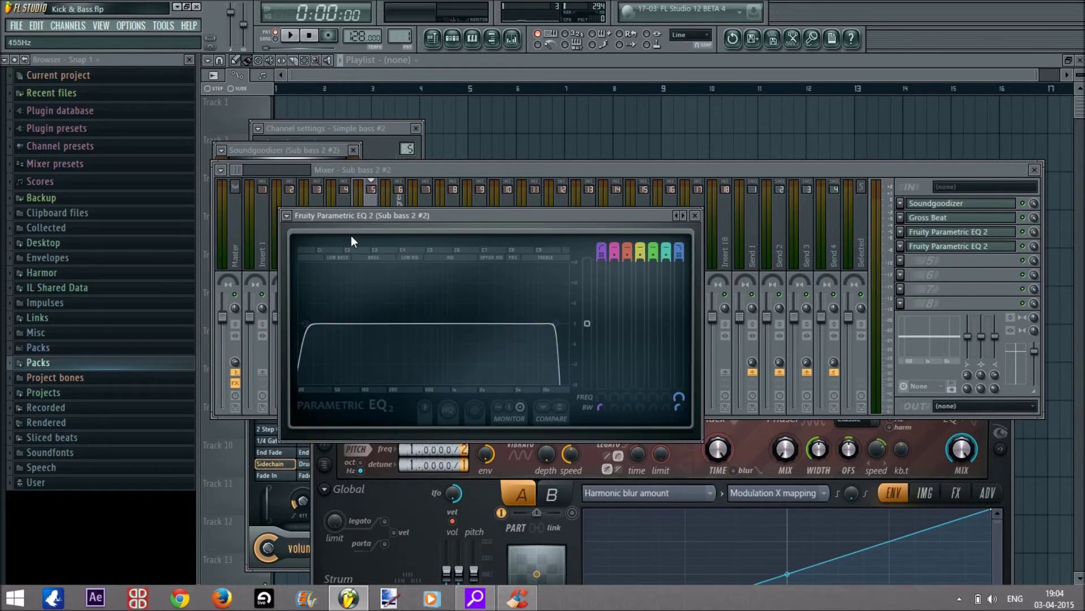
pyautogui.click(287, 215)
pyautogui.moveTo(325, 259)
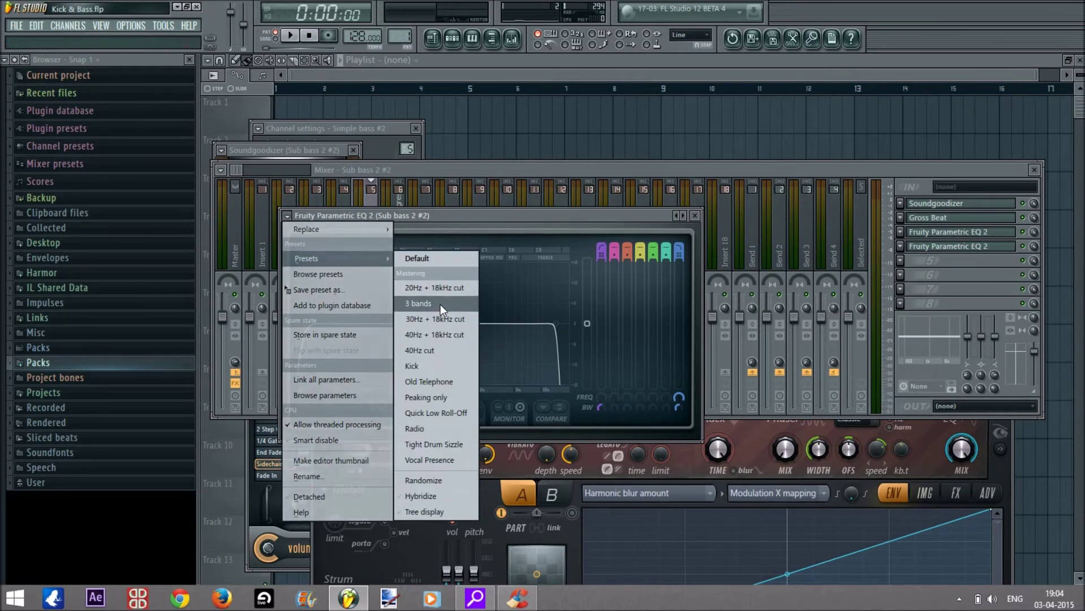
pyautogui.click(931, 249)
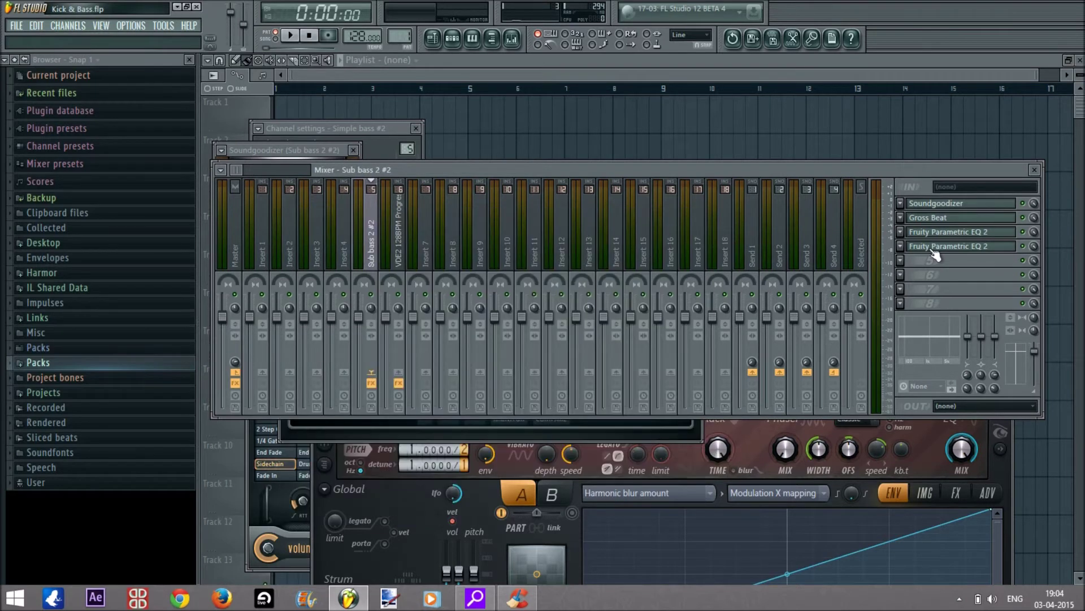
# Examine the low-shelf band 1 in the second Fruity Parametric EQ 2 on the Sub bass 2 #2 track, and close the EQ
pyautogui.click(933, 249)
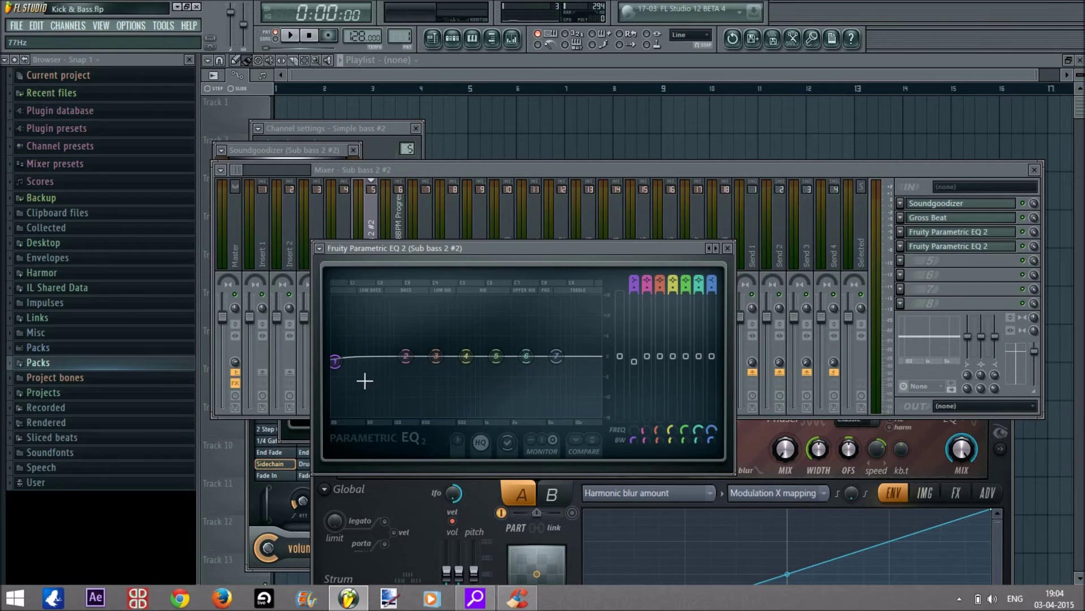
pyautogui.moveTo(340, 371); pyautogui.dragTo(344, 374)
pyautogui.click(454, 41)
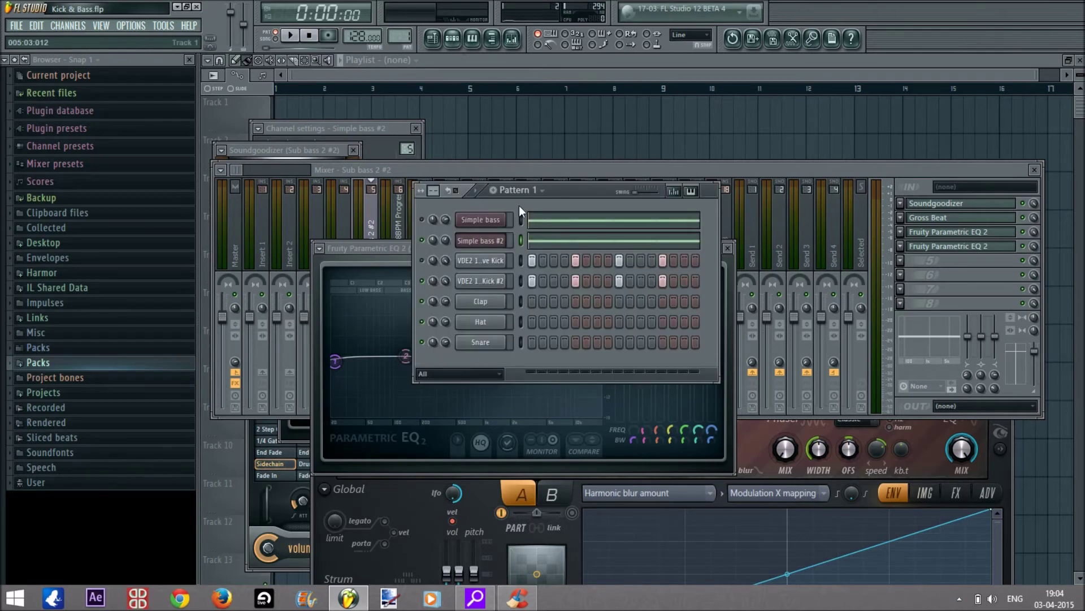
pyautogui.click(938, 258)
pyautogui.click(1028, 259)
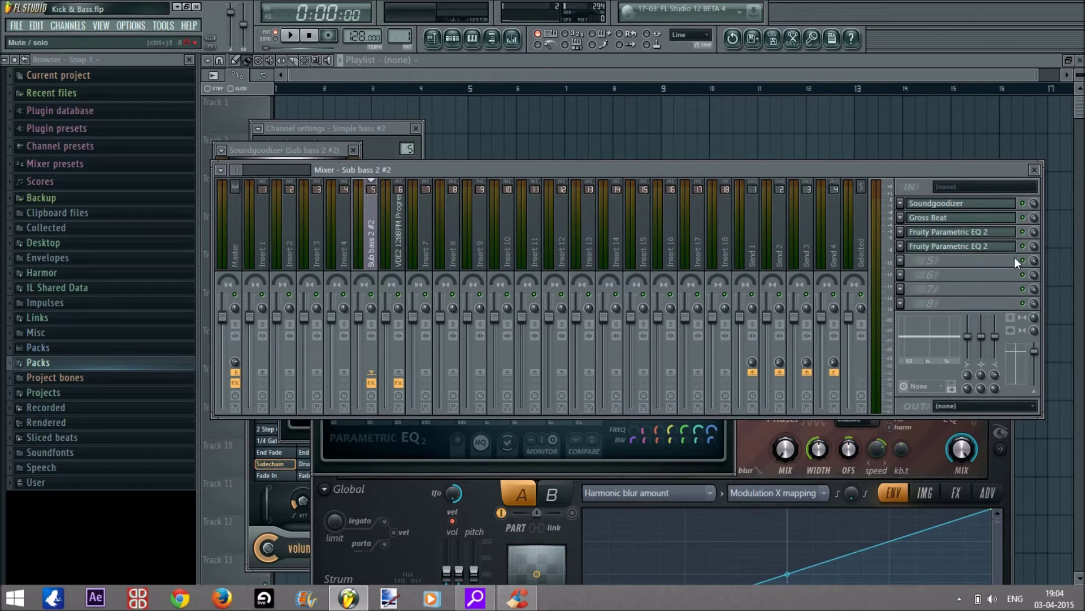
pyautogui.click(974, 246)
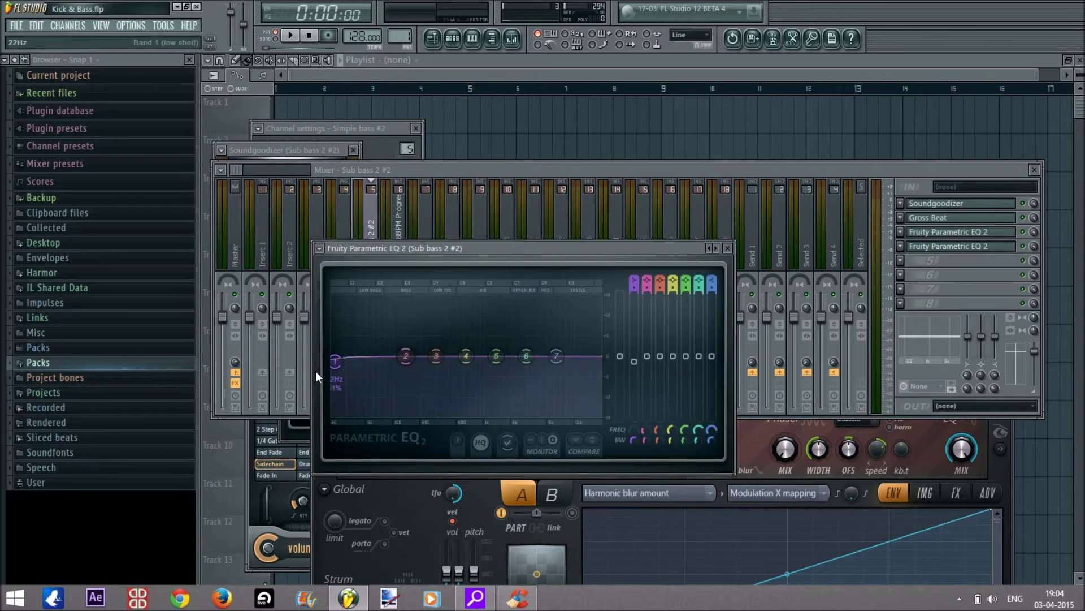
pyautogui.click(728, 248)
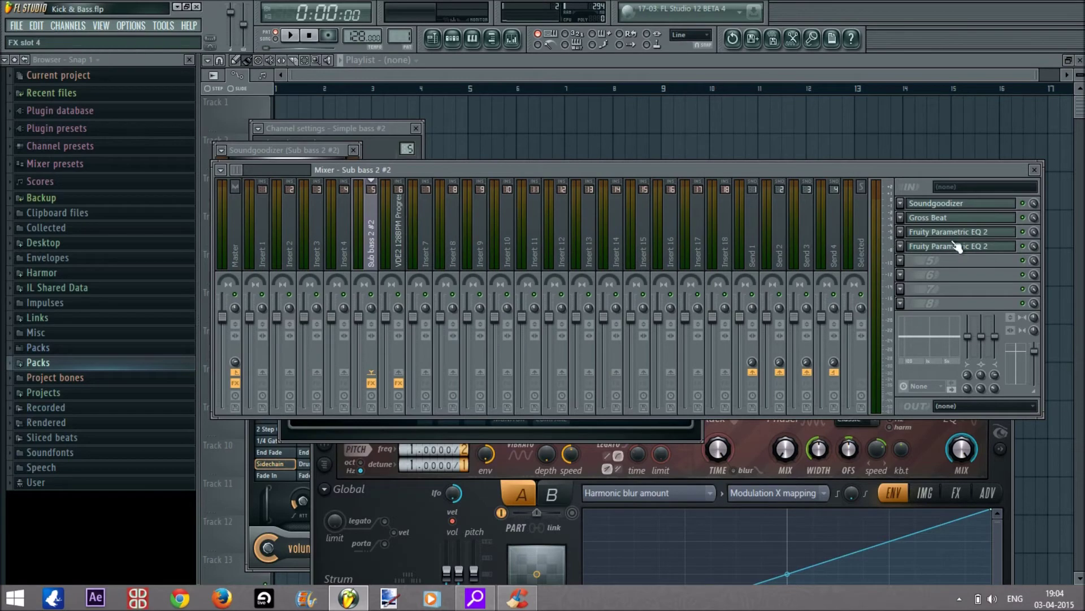
# Open Gross Beat on the Sub bass 2 #2 track and load the OVAL SIDECHAIN preset
pyautogui.click(947, 218)
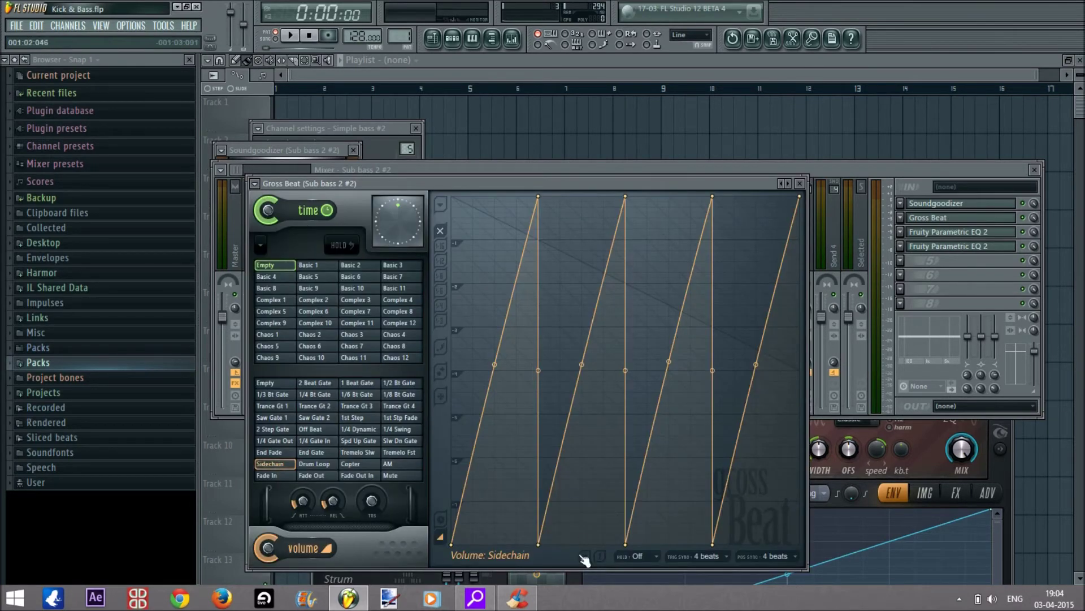
pyautogui.click(255, 184)
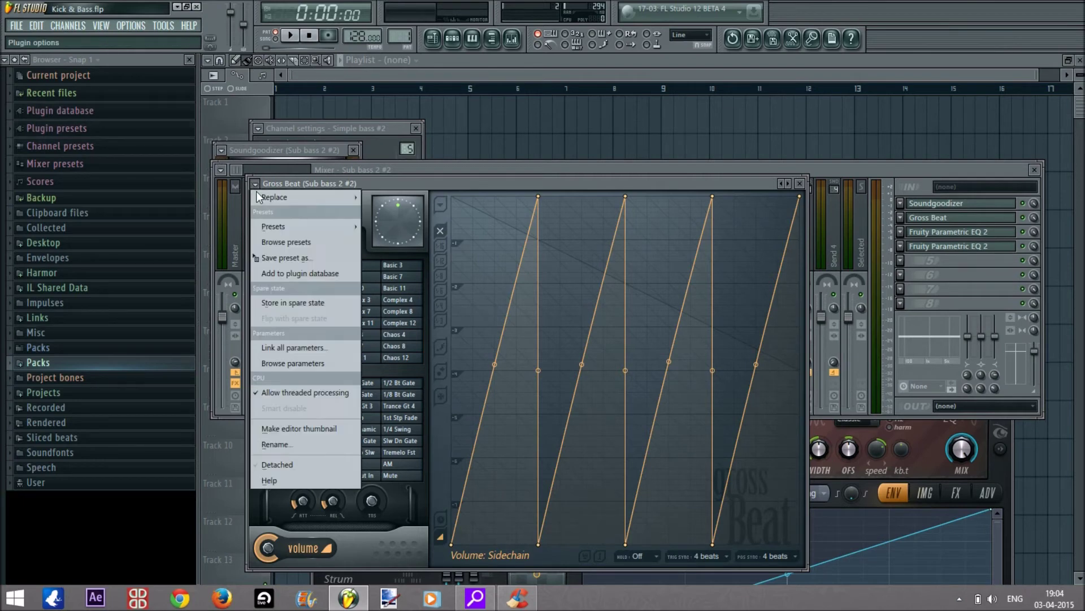
pyautogui.moveTo(304, 223)
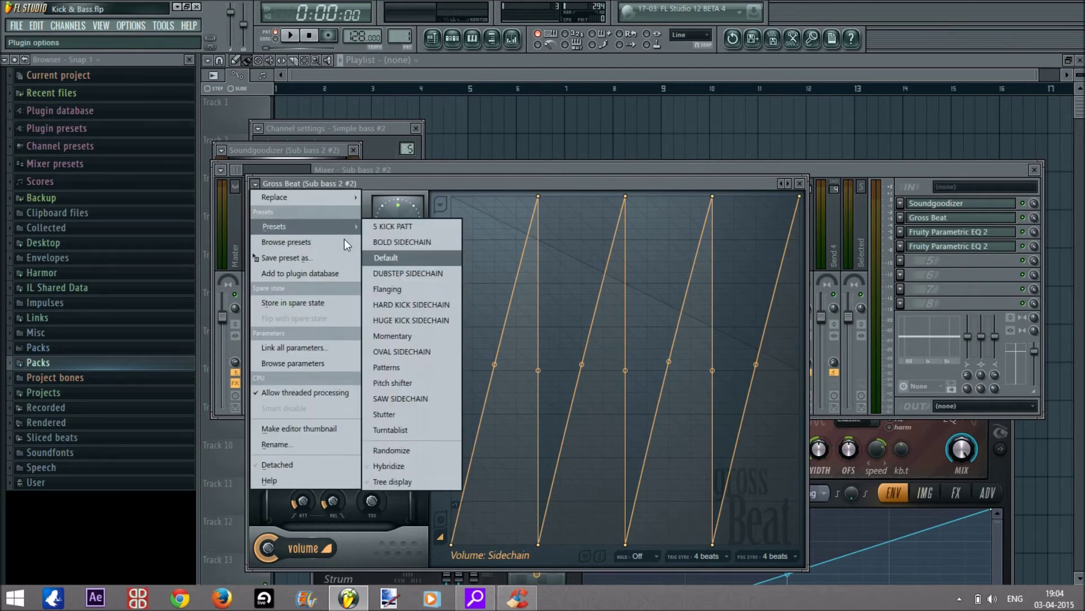
pyautogui.click(414, 351)
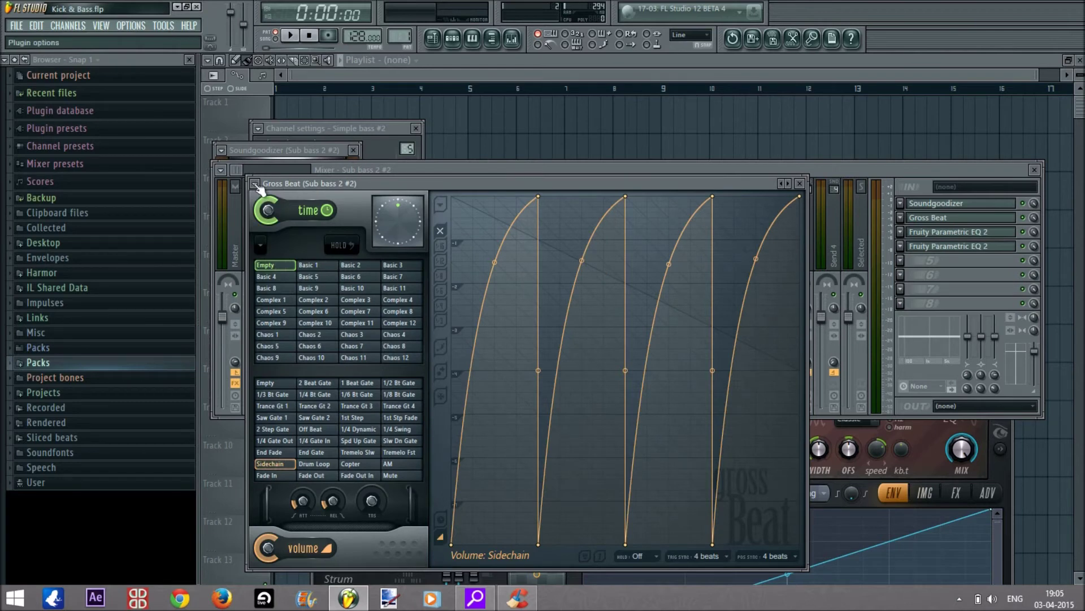
# Load the SAW SIDECHAIN preset in Gross Beat on the Sub bass 2 #2 track and close the plugin
pyautogui.click(257, 185)
pyautogui.moveTo(294, 228)
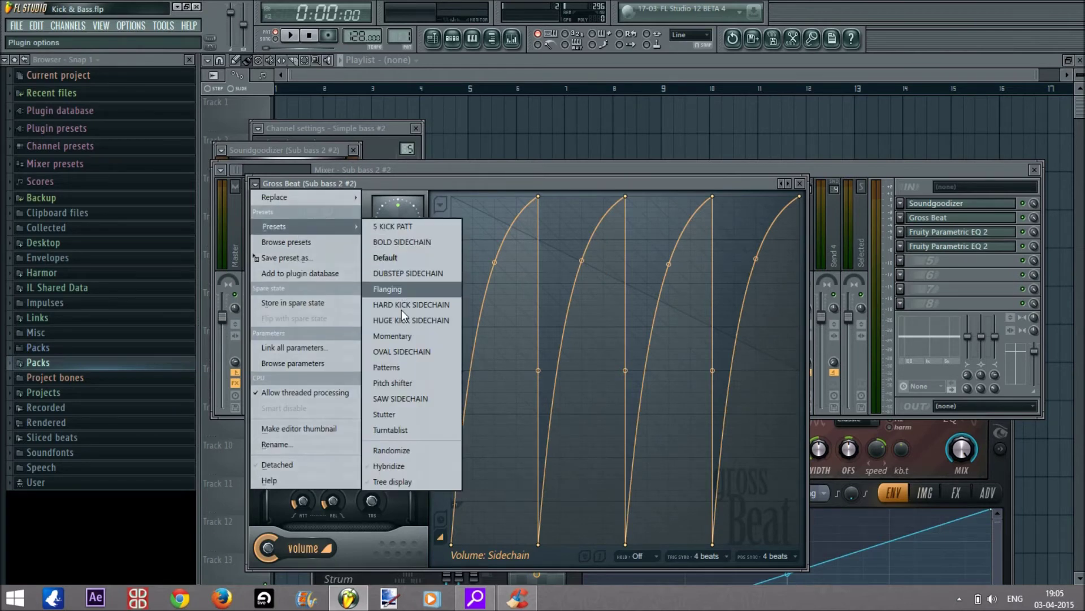
pyautogui.click(404, 383)
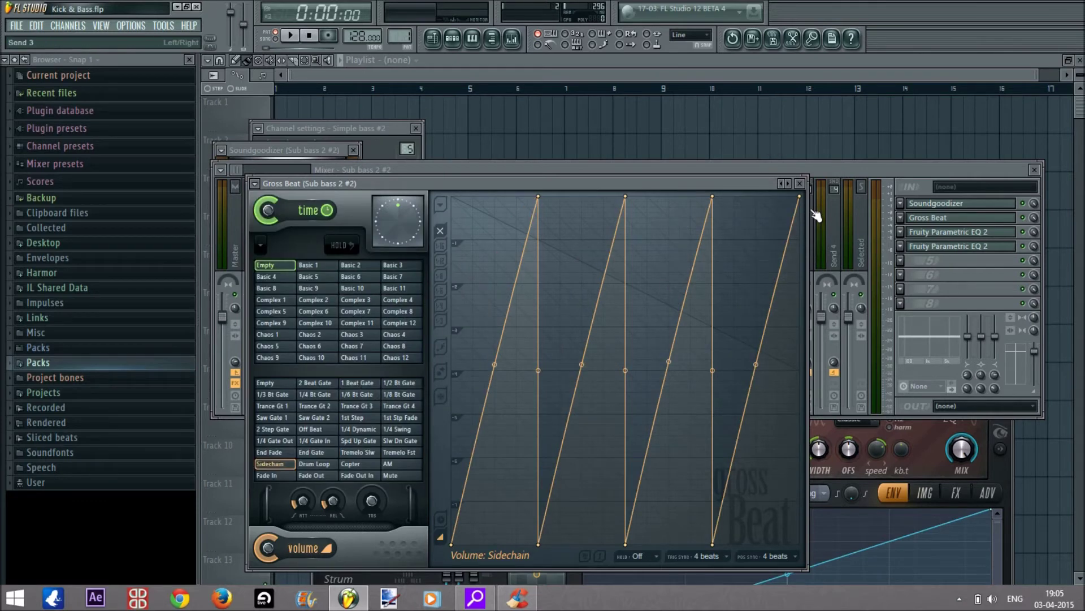
pyautogui.click(800, 183)
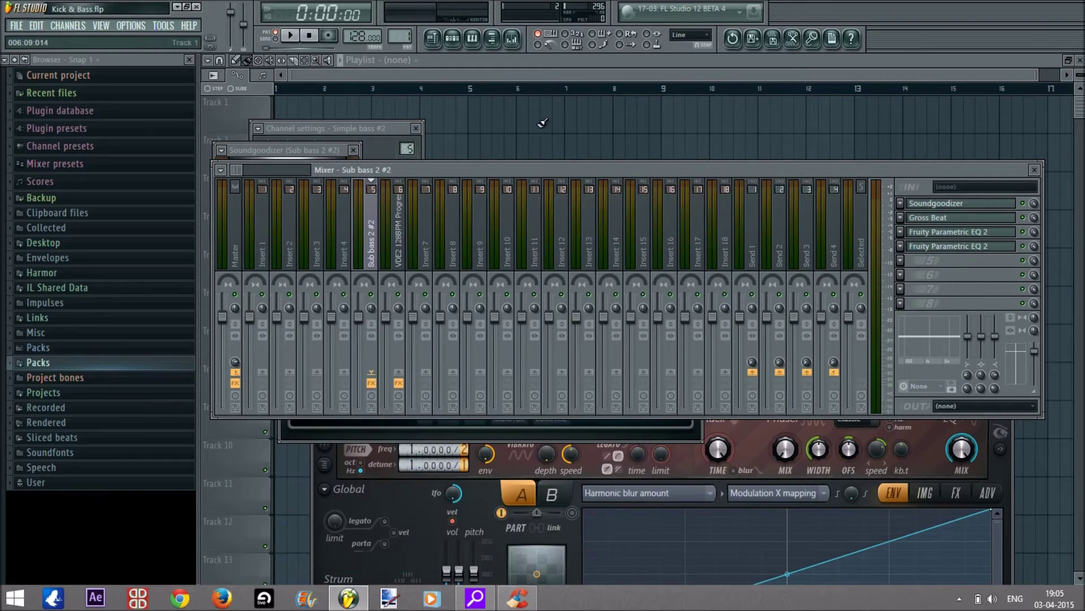
# Open Fruity Parametric EQ 2 on the VDE2 Progressive Kick #2 mixer track and examine low-shelf band 1
pyautogui.click(454, 41)
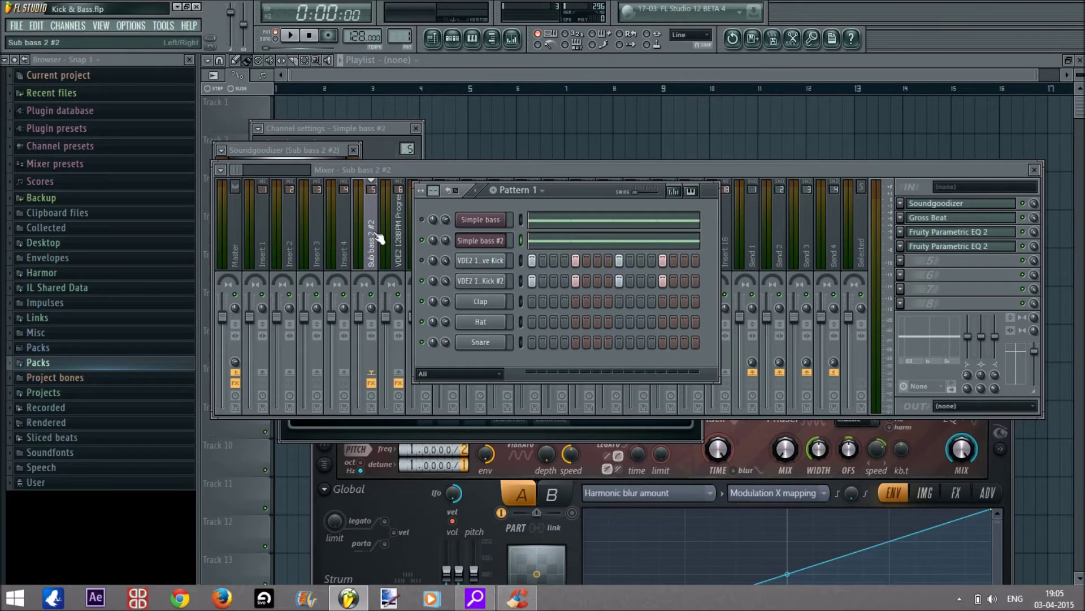
pyautogui.click(398, 235)
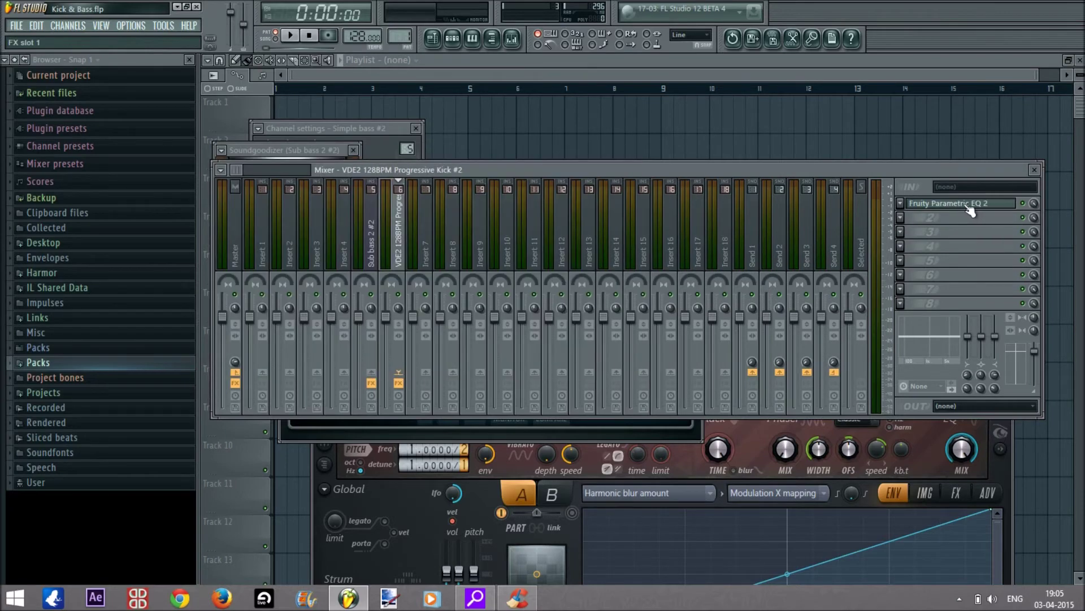
pyautogui.click(968, 205)
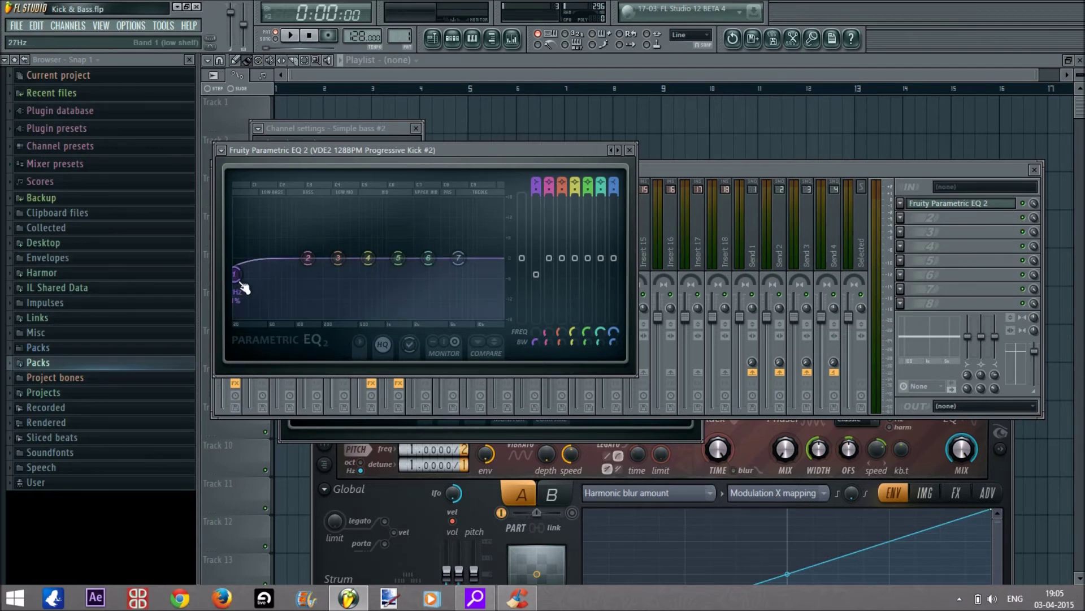
# Play the pattern with the original Simple bass and VDE2 Kick channels active and their #2 copies muted, lowering the system volume
pyautogui.click(453, 38)
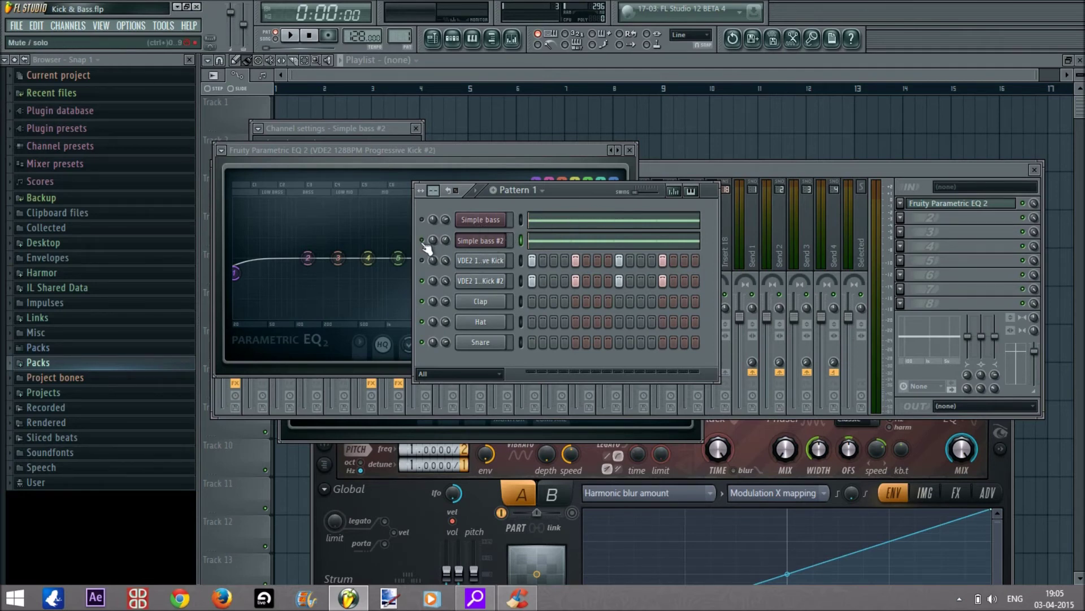
pyautogui.moveTo(426, 286); pyautogui.dragTo(427, 223)
pyautogui.rightClick(447, 219)
pyautogui.click(456, 227)
pyautogui.press('space')
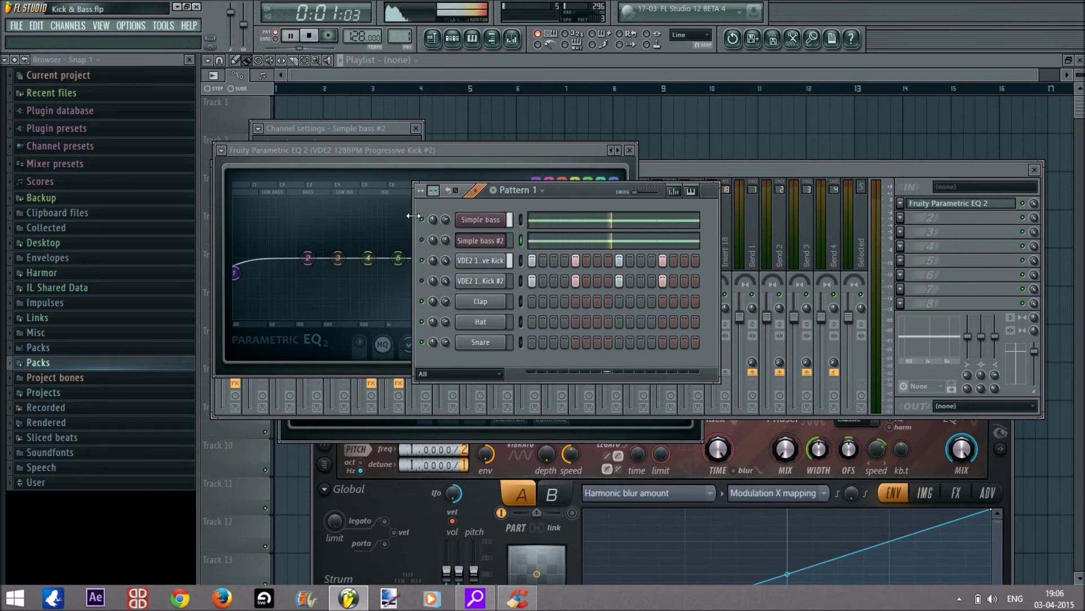
pyautogui.press('XF86AudioLowerVolume')
pyautogui.press('space')
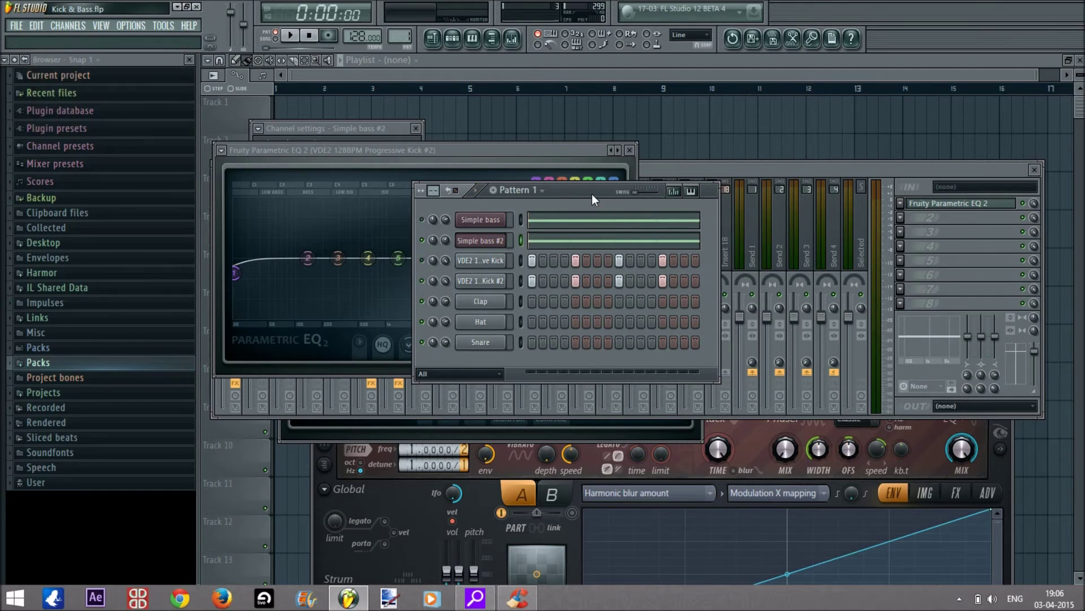
# Open the VDE2 Kick #2 channel settings, play the pattern with the processed #2 channels, and dismiss the Instagram notification
pyautogui.click(497, 271)
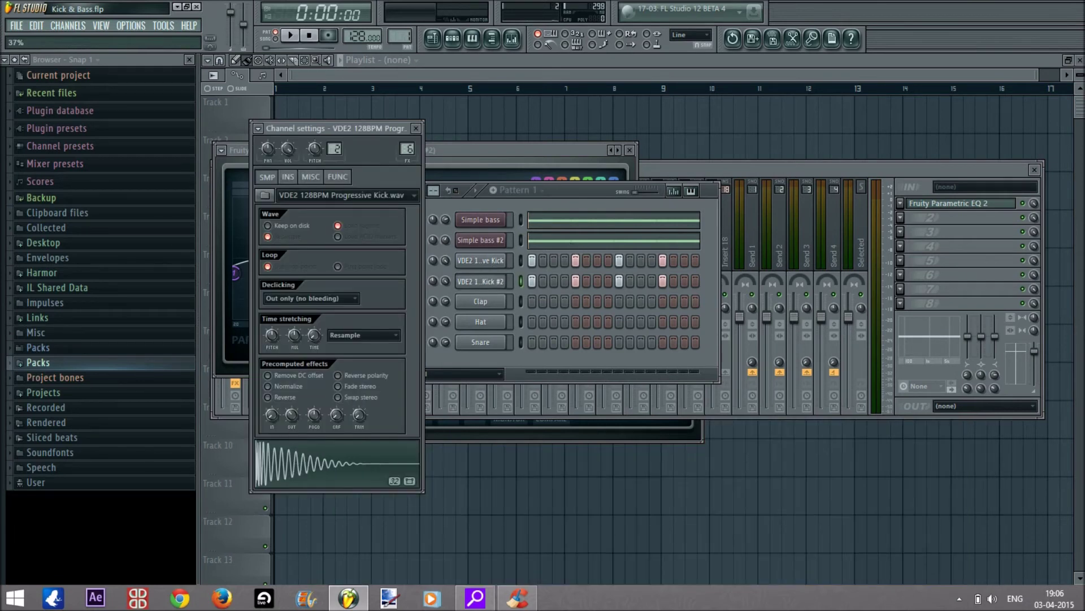
pyautogui.click(569, 204)
pyautogui.press('space')
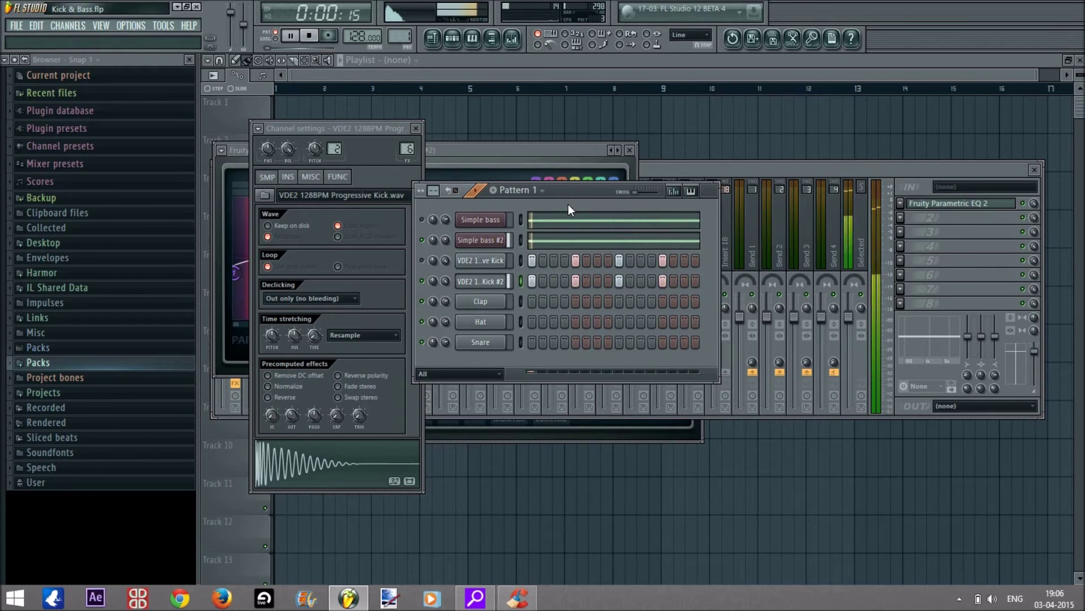
pyautogui.press('space')
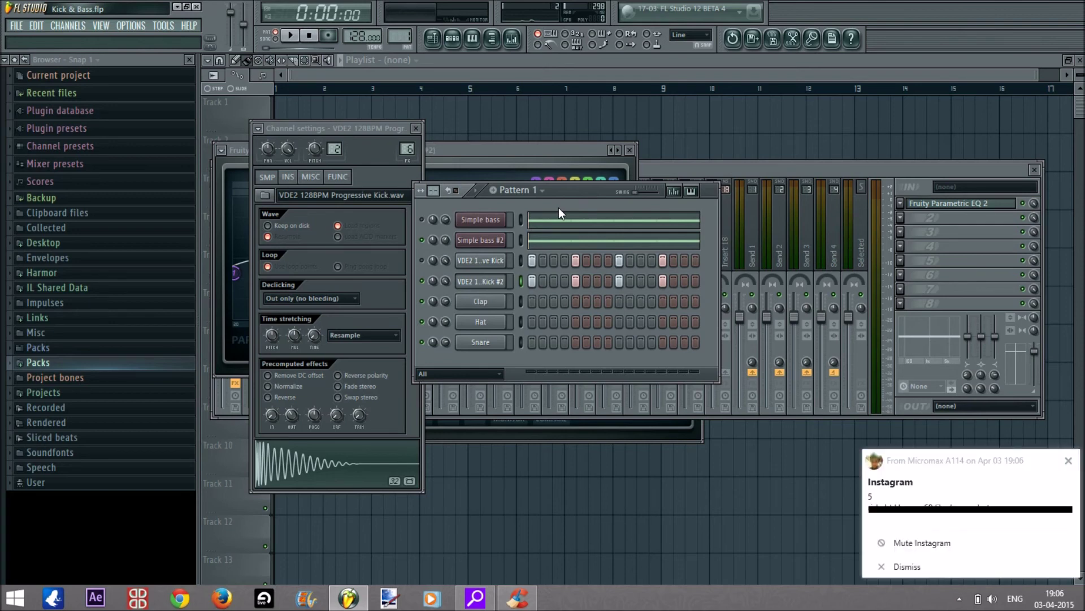
pyautogui.click(1069, 461)
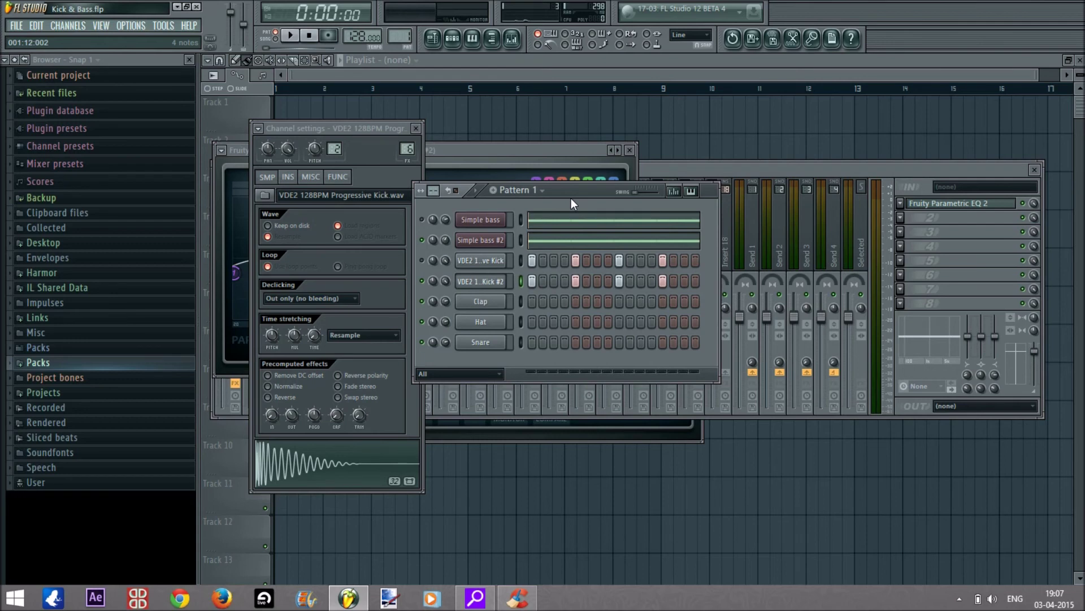
# Compare the processed #2 kick and bass with the original Simple bass and VDE2 Kick by playing each pair
pyautogui.press('space')
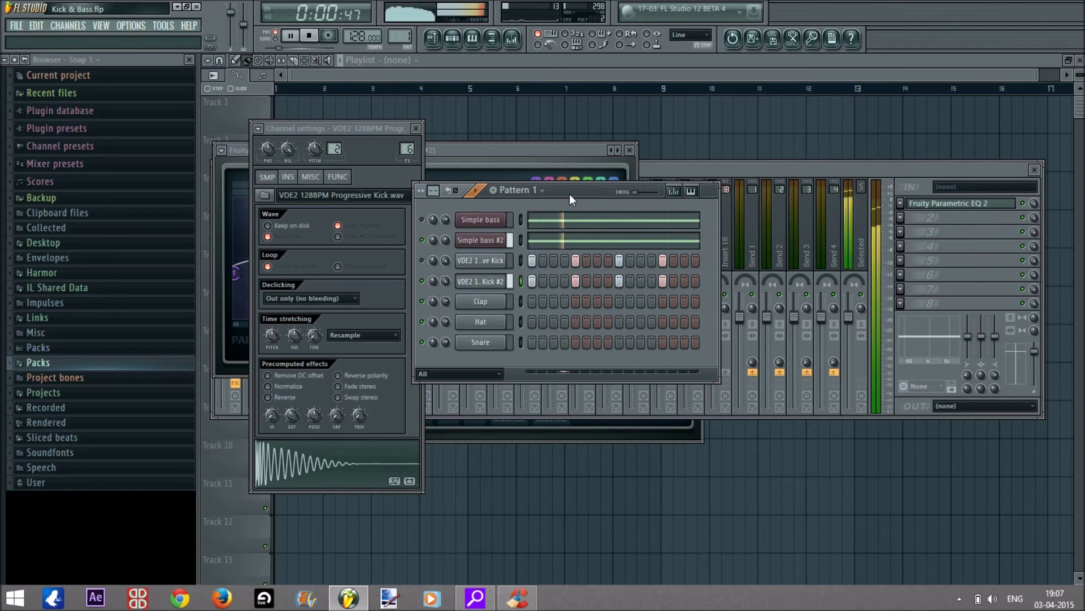
pyautogui.press('space')
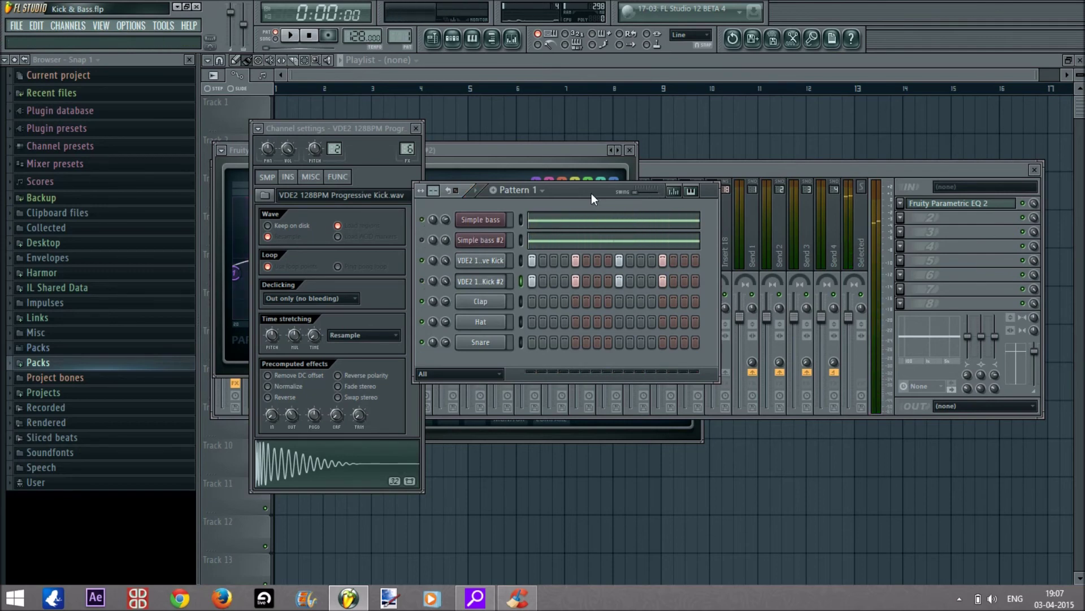
pyautogui.press('space')
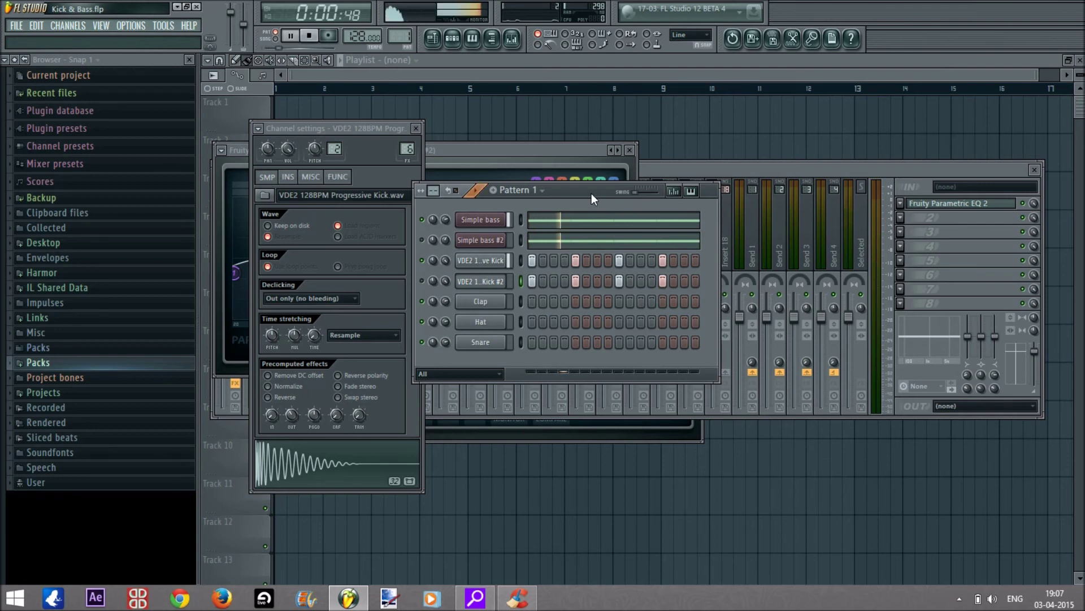
pyautogui.press('space')
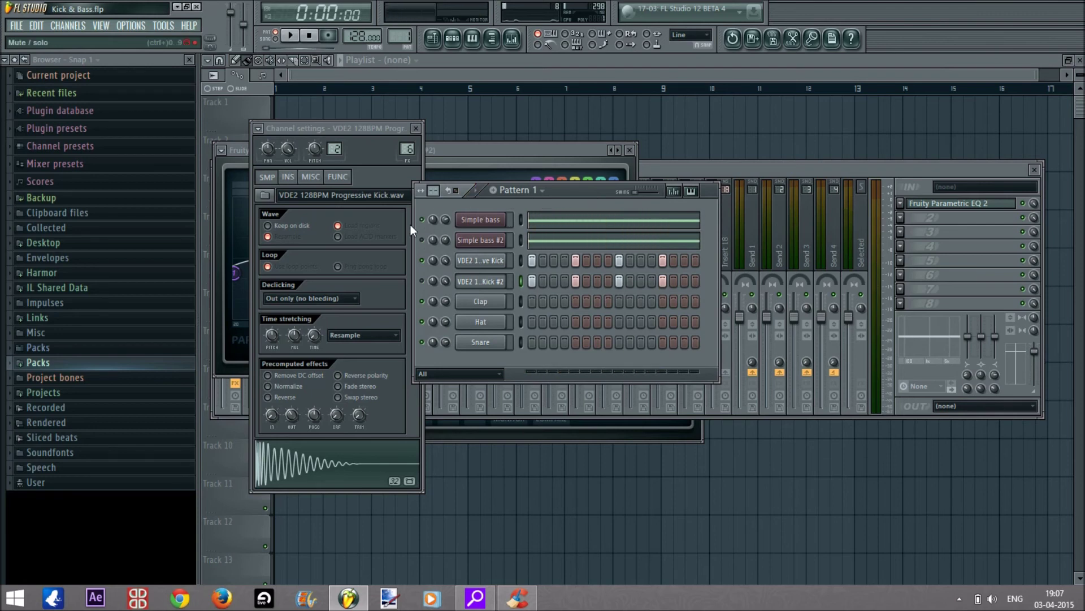
# Reactivate the processed #2 channels with the originals muted, play the pattern again, and dismiss the Instagram notification
pyautogui.click(410, 225)
pyautogui.click(429, 212)
pyautogui.press('space')
pyautogui.click(508, 280)
pyautogui.press('space')
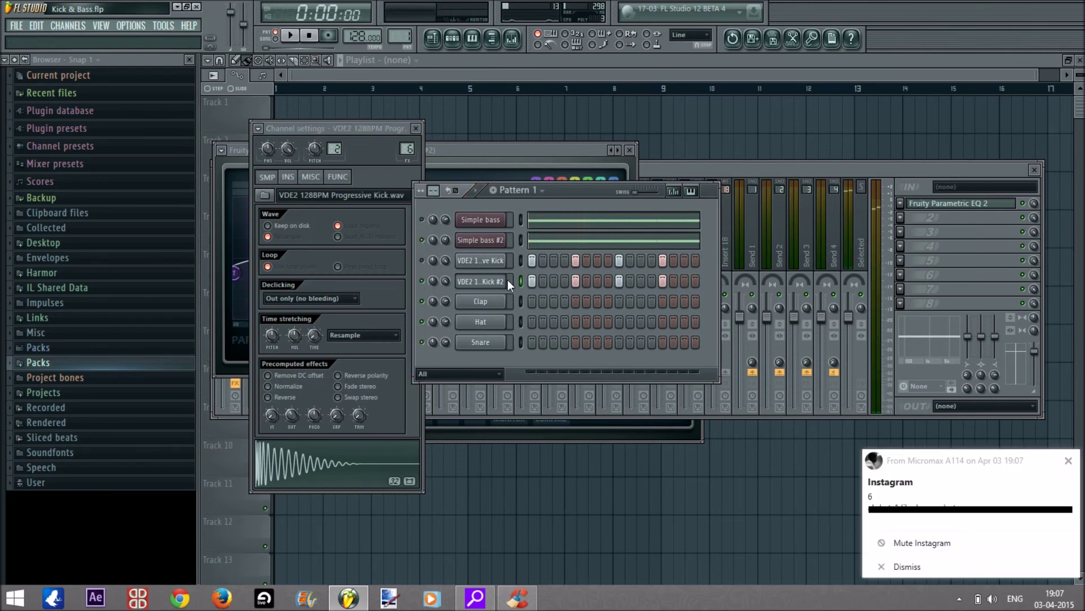
pyautogui.click(1068, 461)
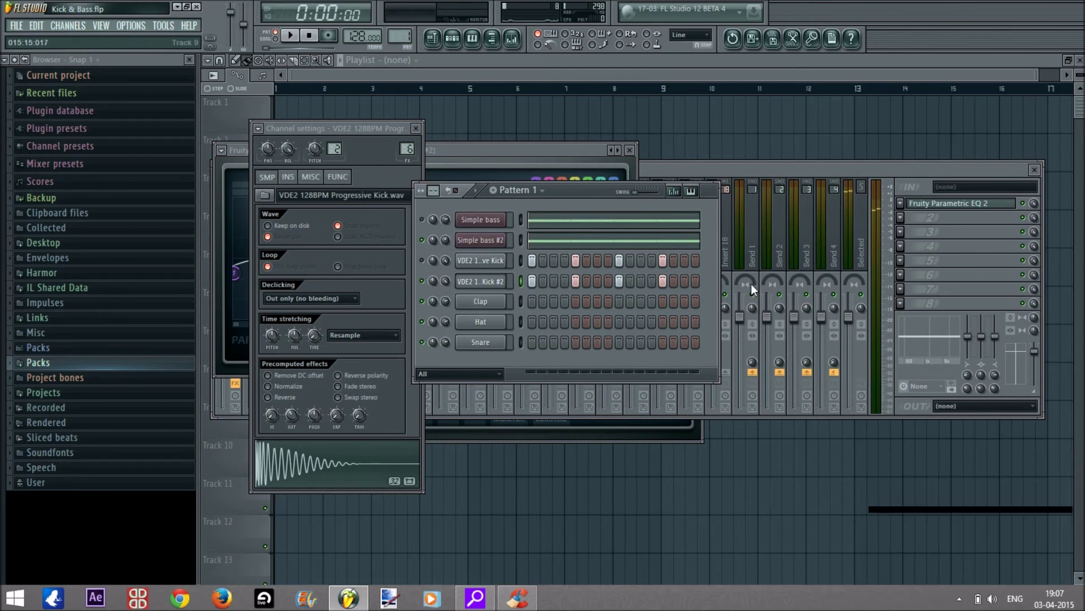
# Bring the mixer to the front and review the effects chains of the Master, kick and Sub bass 2 #2 tracks
pyautogui.moveTo(585, 211); pyautogui.dragTo(582, 208)
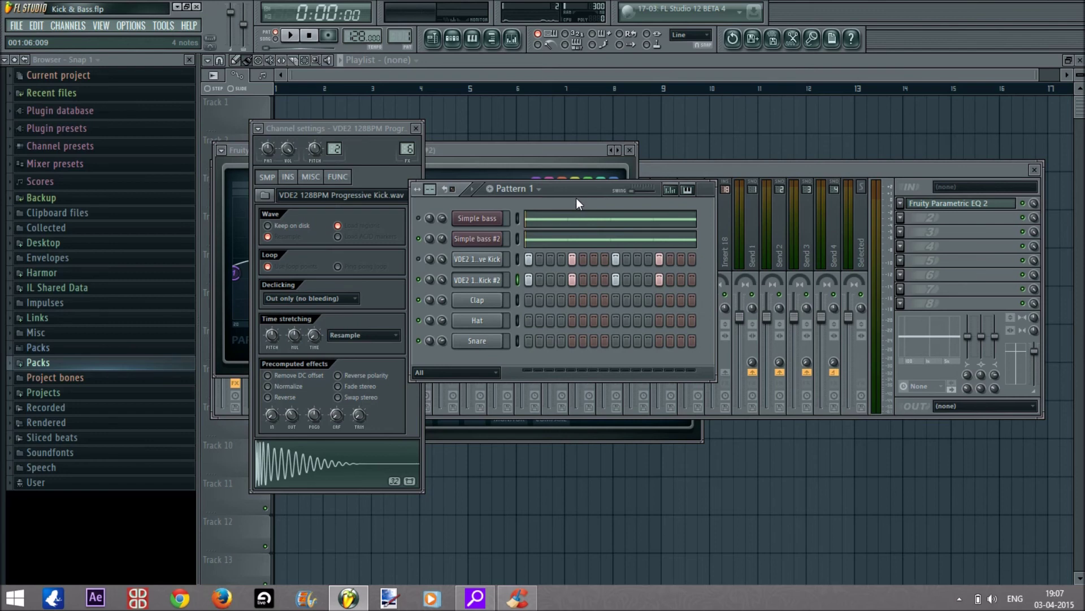
pyautogui.click(702, 174)
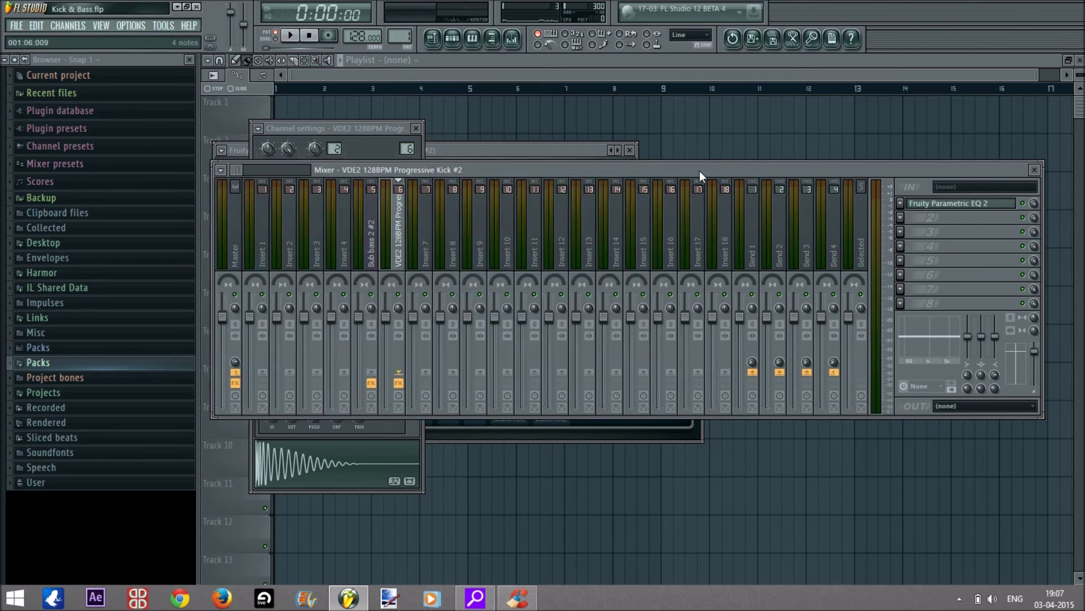
pyautogui.click(234, 241)
pyautogui.click(396, 243)
pyautogui.click(373, 247)
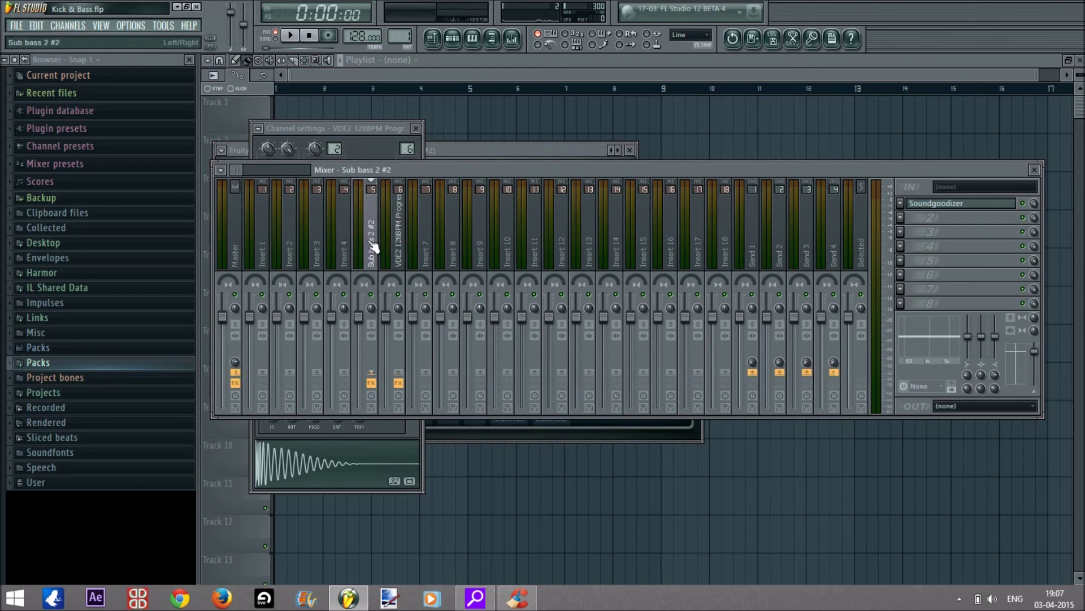
# Show the channel rack over the mixer and move it farther from the Sub bass 2 #2 and kick tracks
pyautogui.click(453, 37)
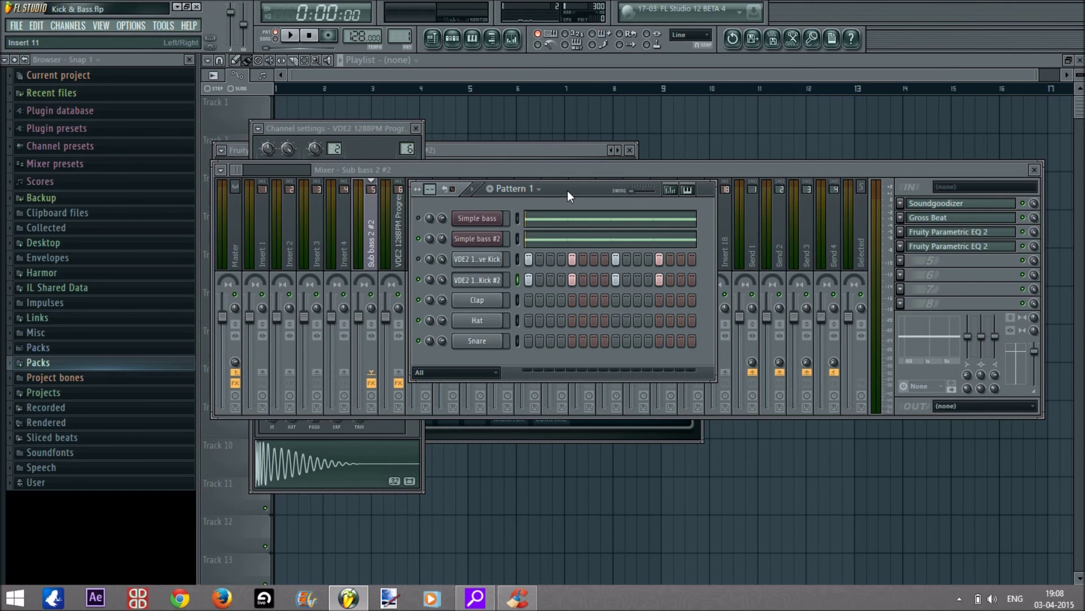
pyautogui.moveTo(575, 193); pyautogui.dragTo(577, 194)
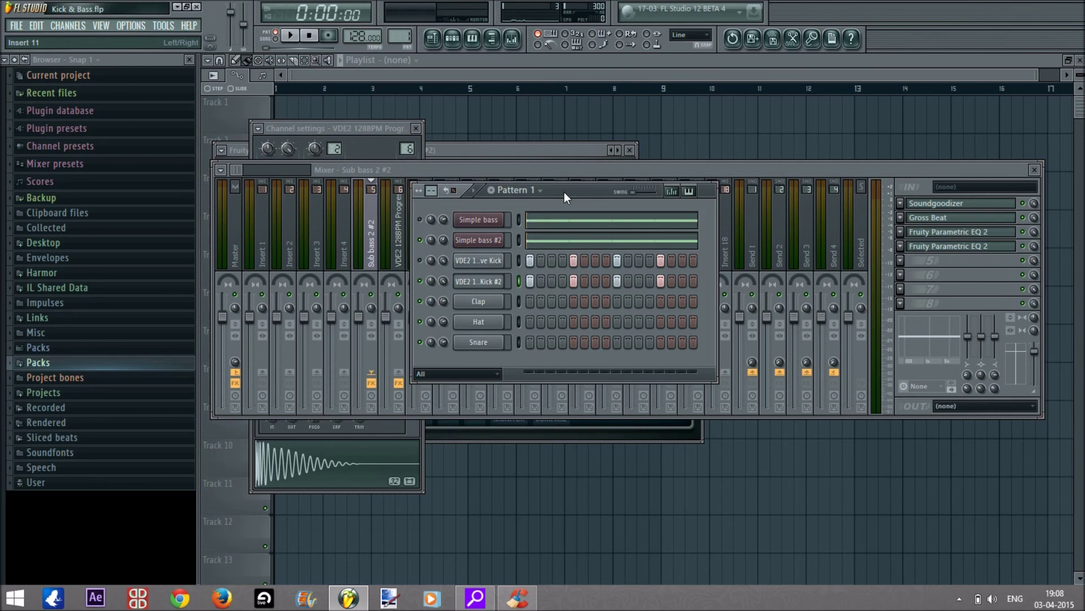
pyautogui.moveTo(565, 191); pyautogui.dragTo(599, 172)
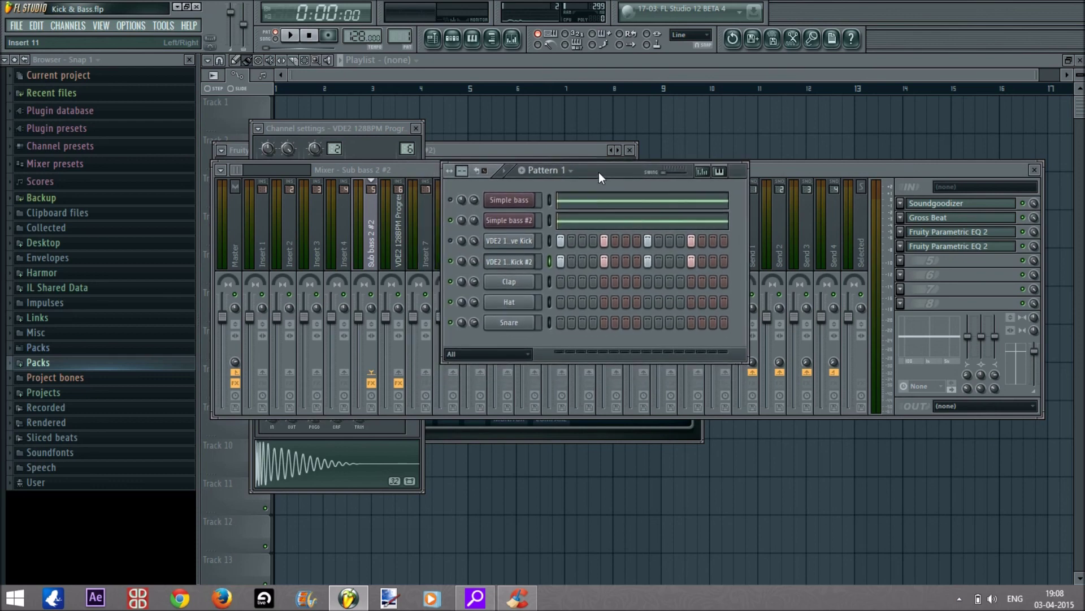
pyautogui.moveTo(594, 170); pyautogui.dragTo(630, 168)
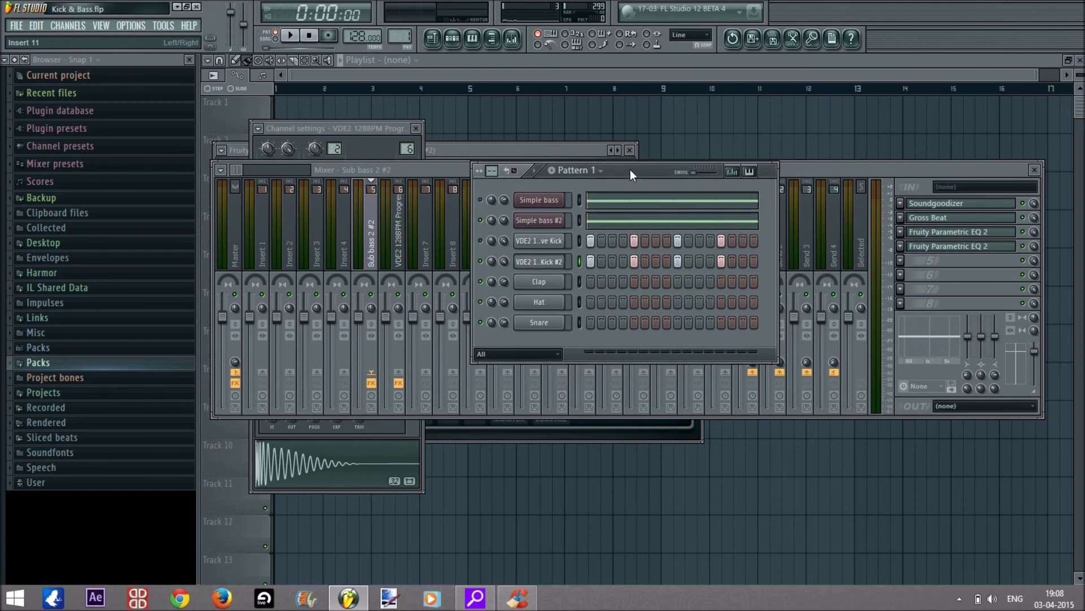